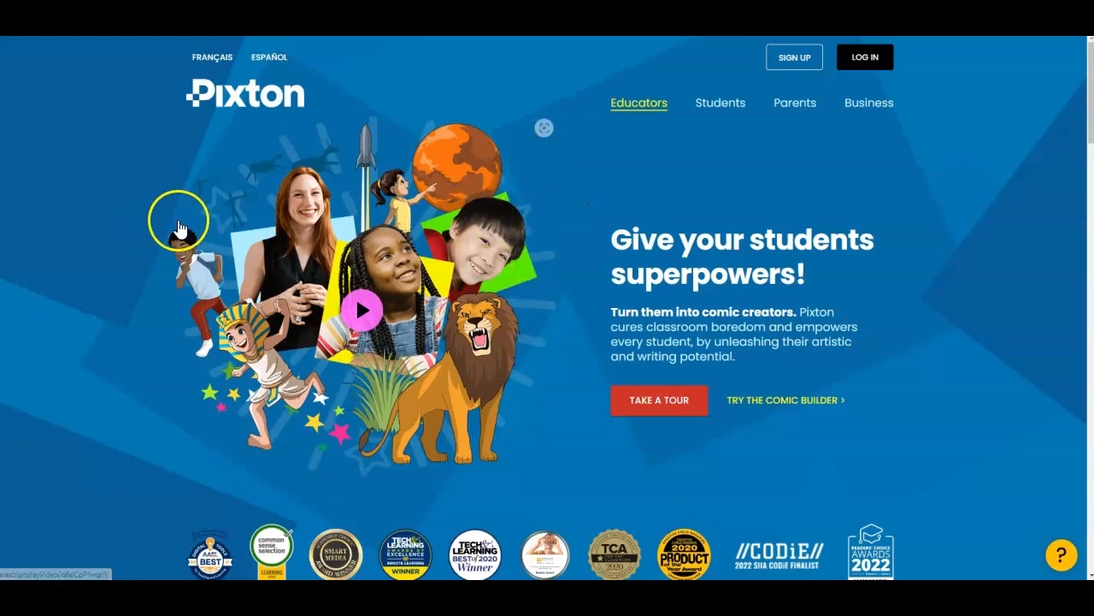
- Look through the Pixton educator homepage, including the free trial offer and feature overview
scroll(178, 228, "down", 15)
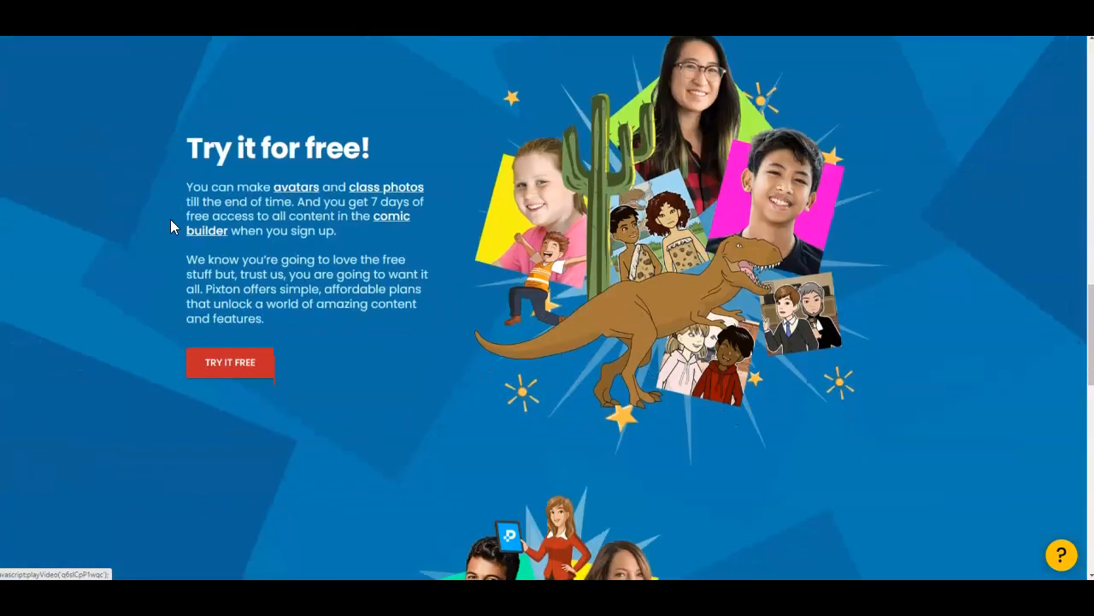
scroll(170, 226, "down", 10)
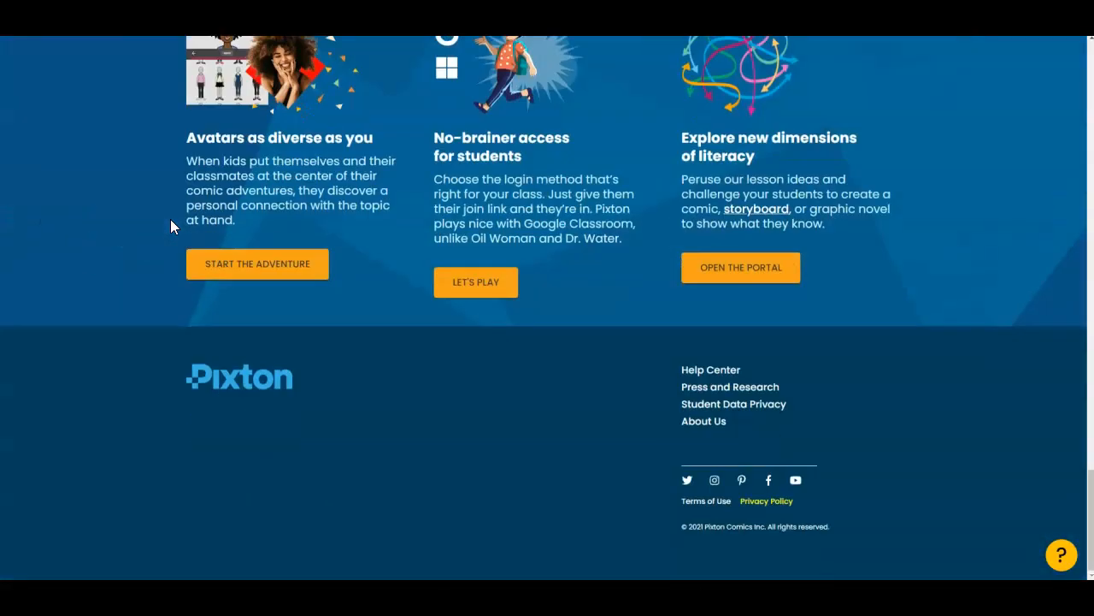
scroll(171, 221, "up", 20)
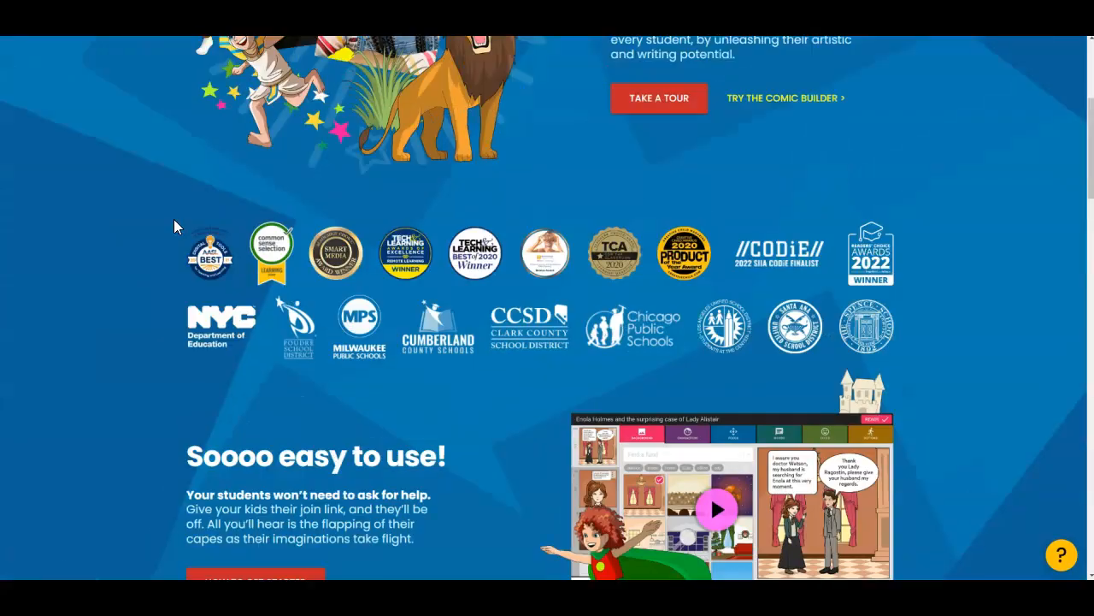
scroll(174, 219, "up", 3)
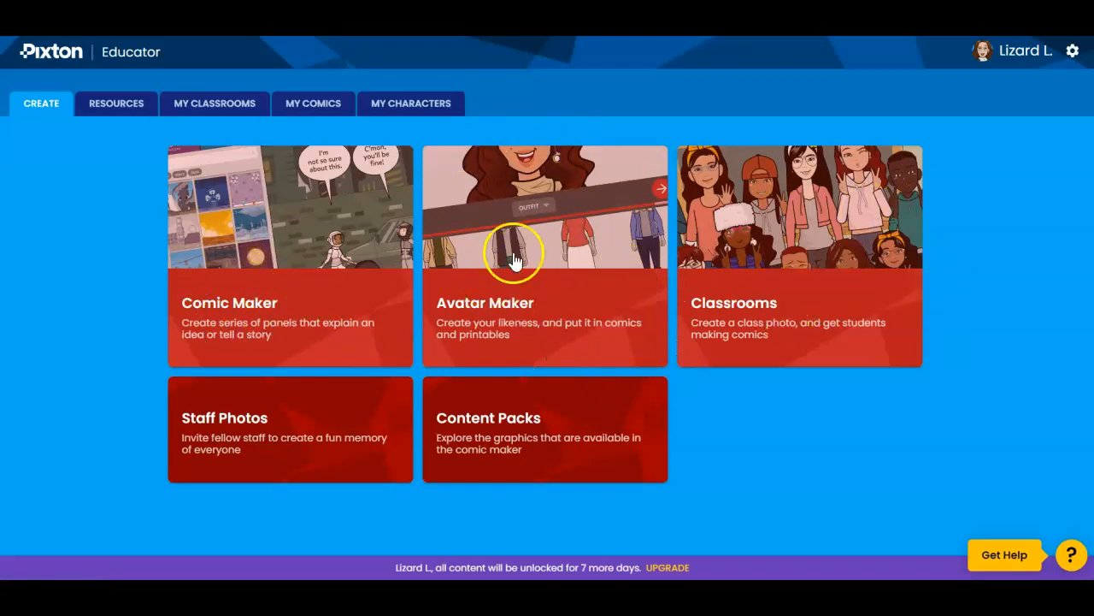
- Open the account's own avatar for editing and review its customization categories backward from pose to body type
left_click(985, 53)
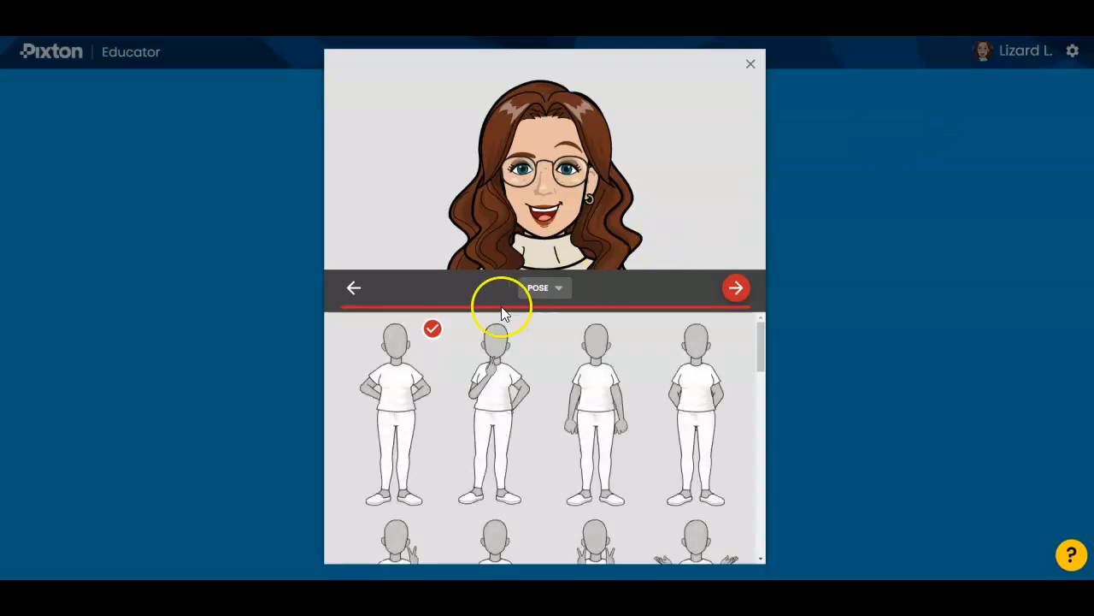
left_click(352, 290)
left_click(352, 291)
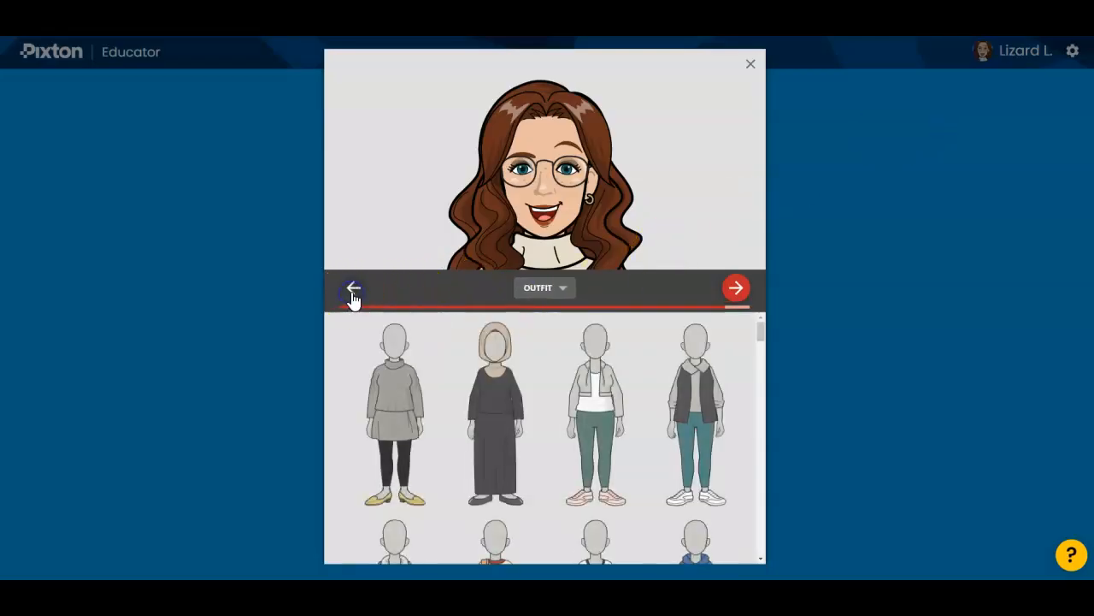
left_click(352, 291)
left_click(352, 291)
left_click(352, 292)
left_click(353, 292)
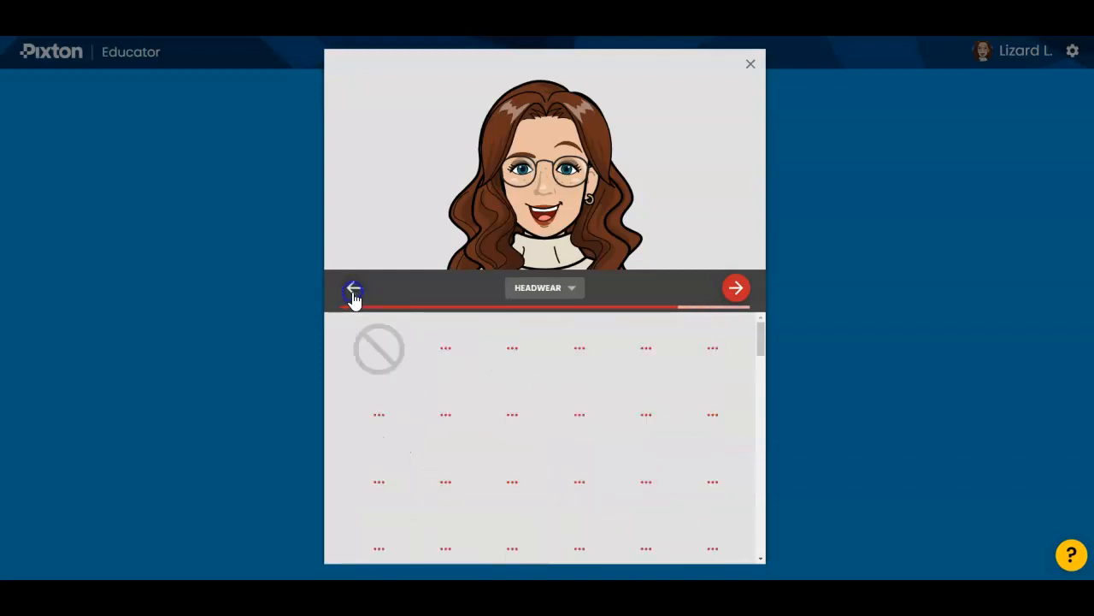
left_click(353, 291)
left_click(354, 291)
left_click(353, 291)
left_click(353, 291)
left_click(353, 292)
left_click(353, 291)
left_click(353, 292)
left_click(353, 292)
left_click(353, 291)
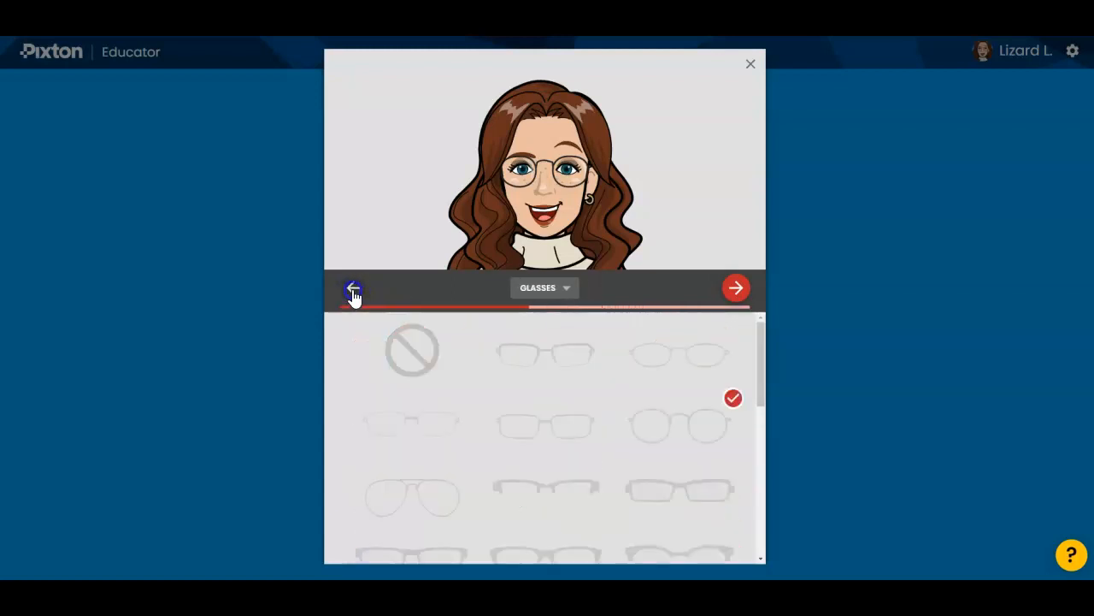
left_click(353, 291)
left_click(353, 292)
left_click(353, 292)
left_click(353, 292)
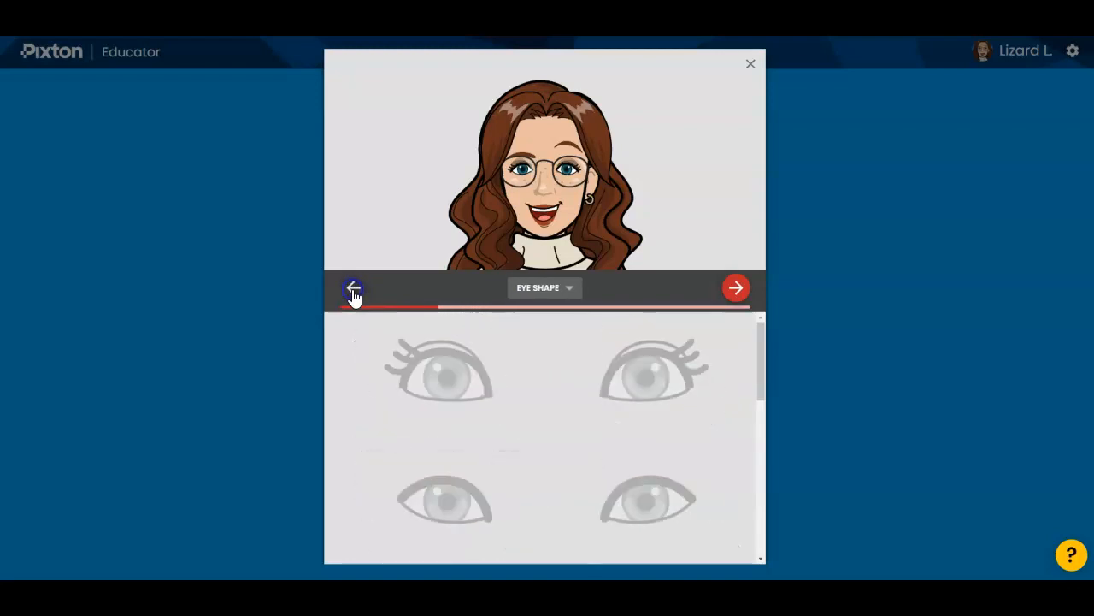
left_click(353, 291)
left_click(353, 292)
left_click(353, 291)
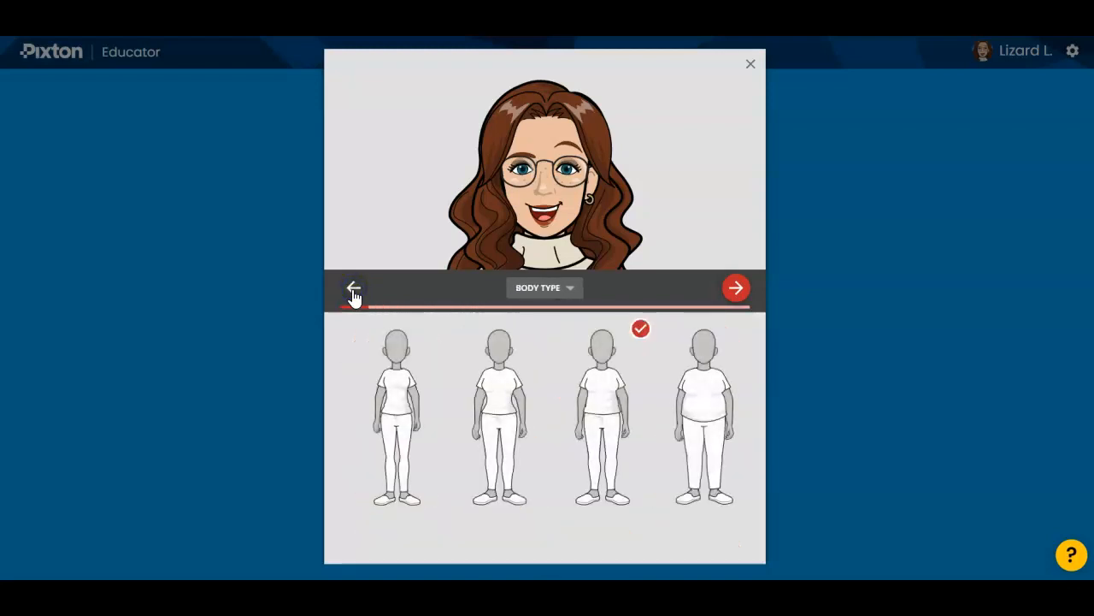
- Review the avatar categories forward from body type to hair style, and close the avatar editor without changes
left_click(735, 288)
left_click(736, 289)
left_click(735, 289)
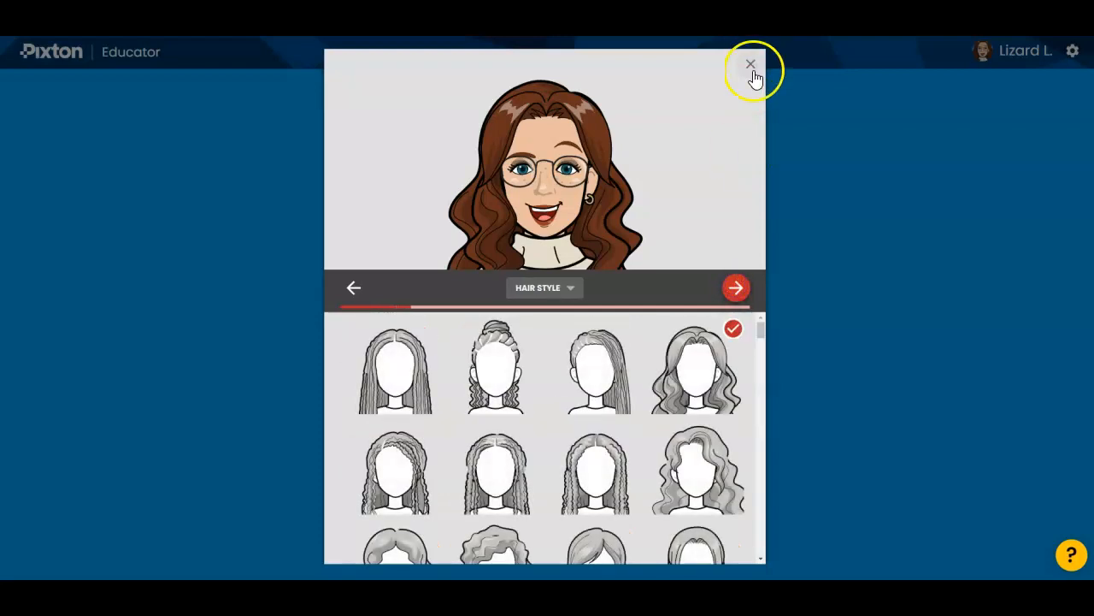
left_click(751, 64)
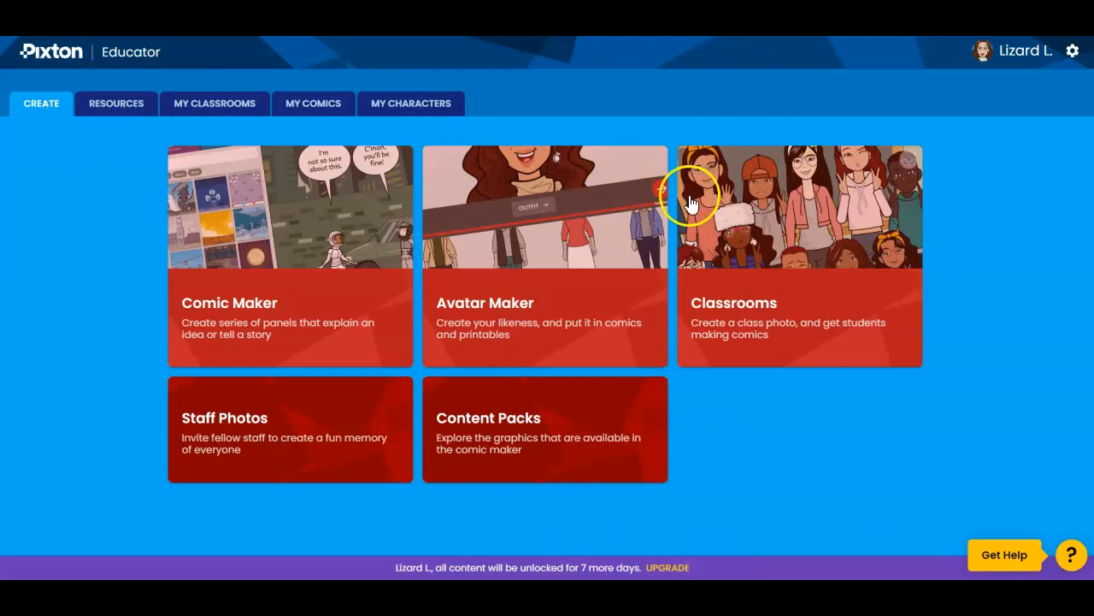
- View the students in the Example classroom and return to the main creation page
left_click(229, 109)
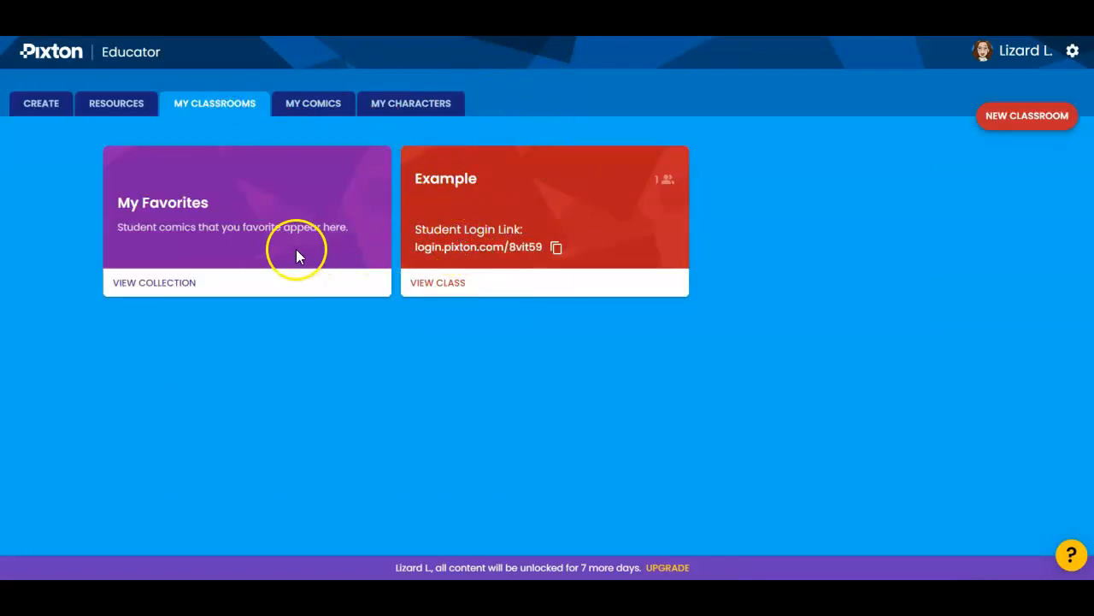
left_click(432, 286)
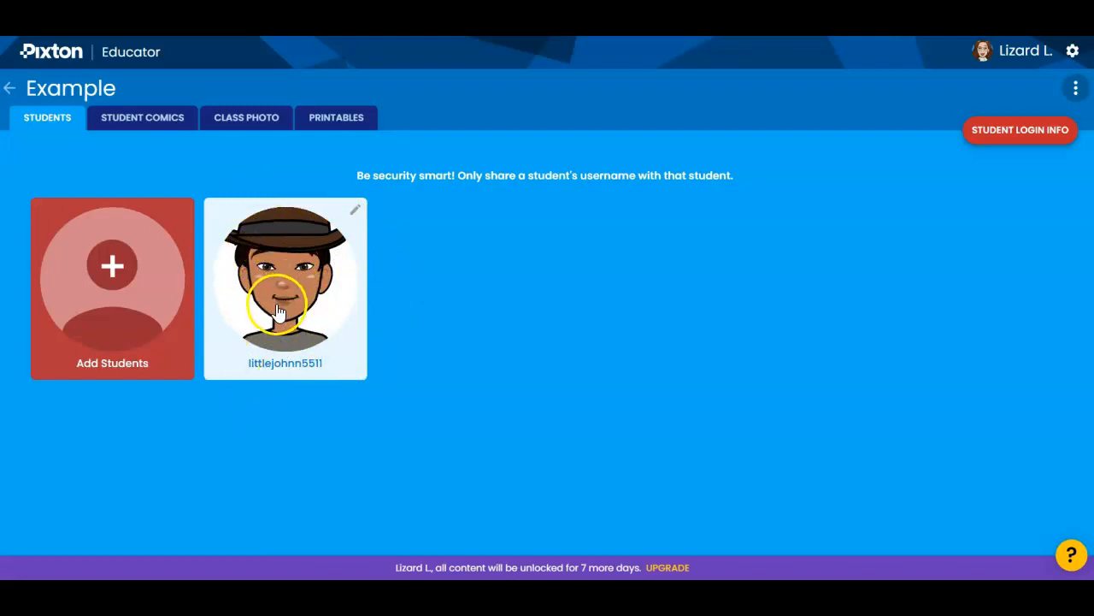
left_click(10, 88)
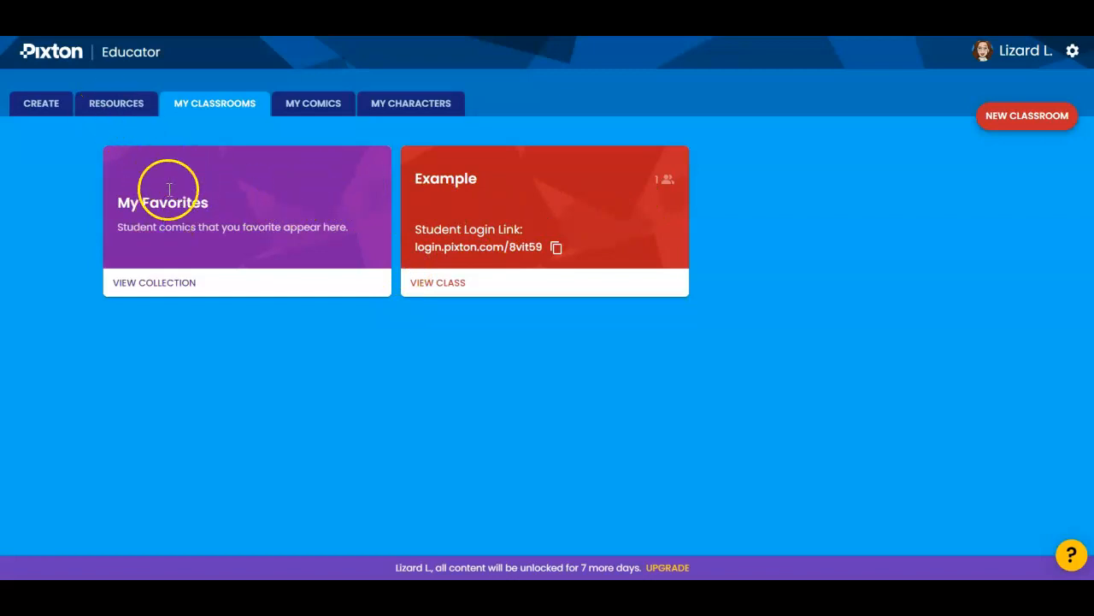
left_click(43, 104)
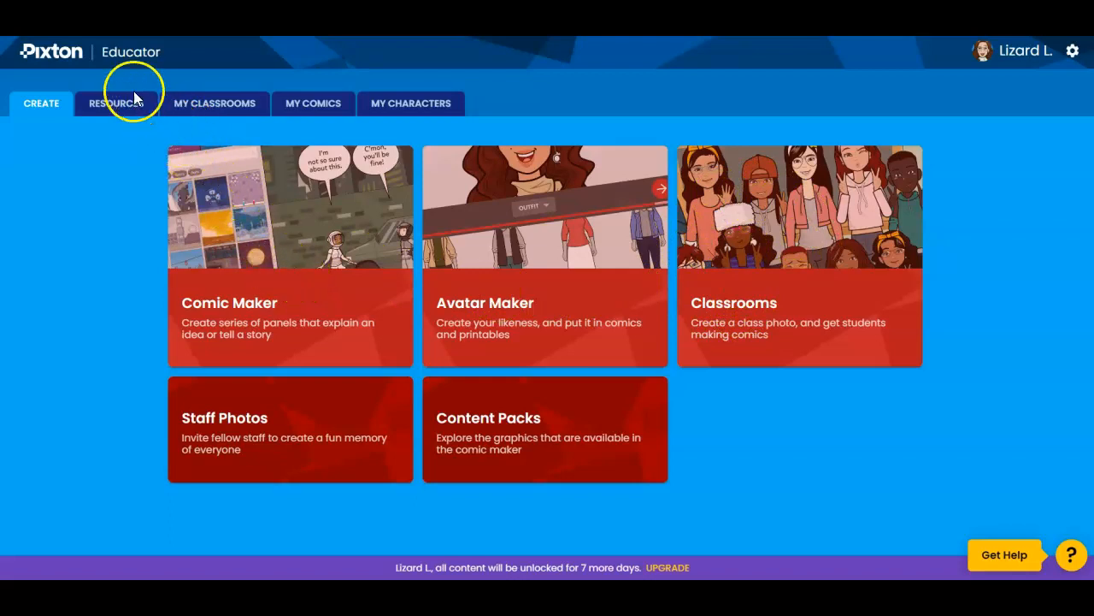
- Start a blank comic with the blue food truck scene as background, focused on a close-up of the serving window
left_click(315, 101)
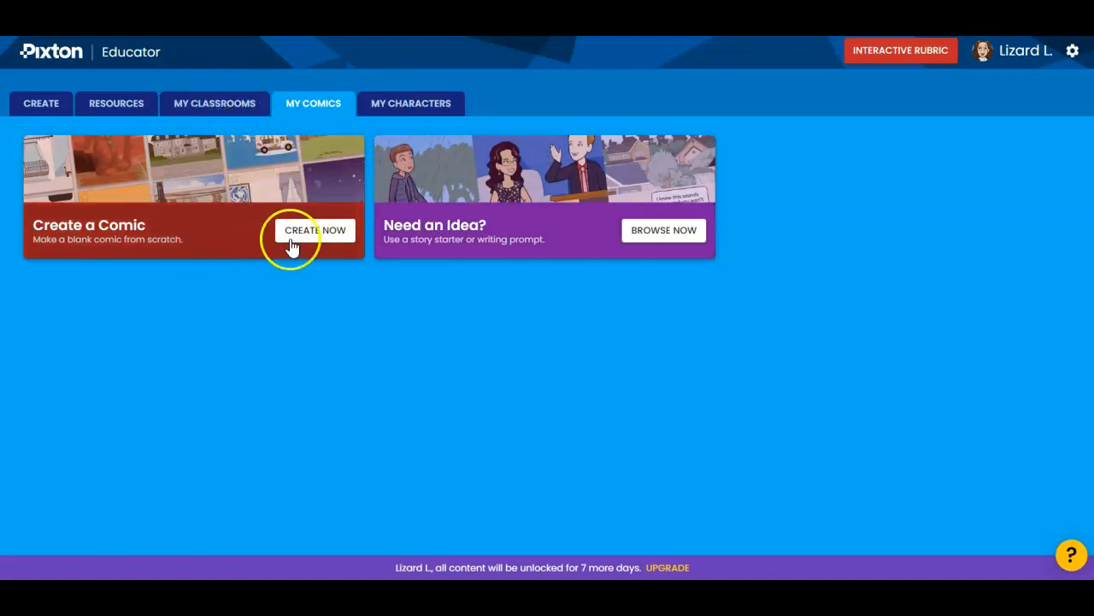
left_click(323, 232)
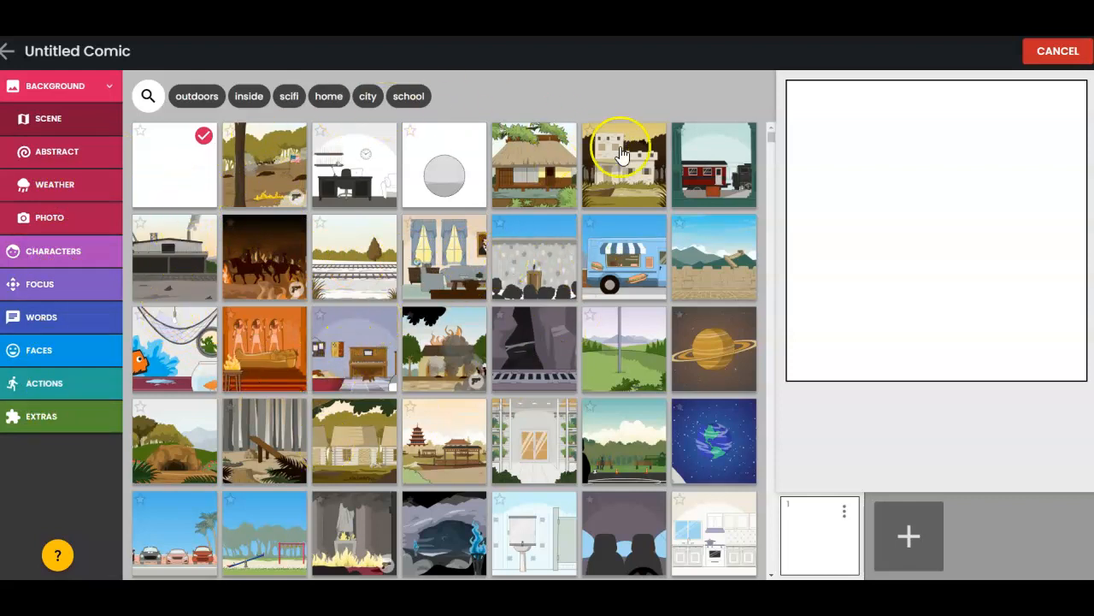
left_click(617, 275)
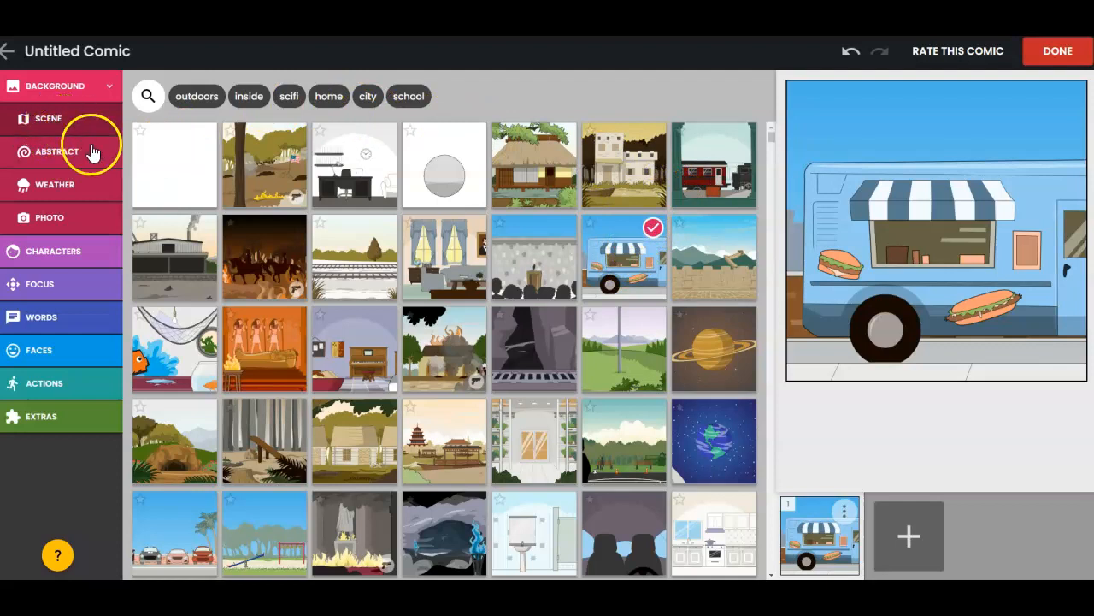
left_click(947, 243)
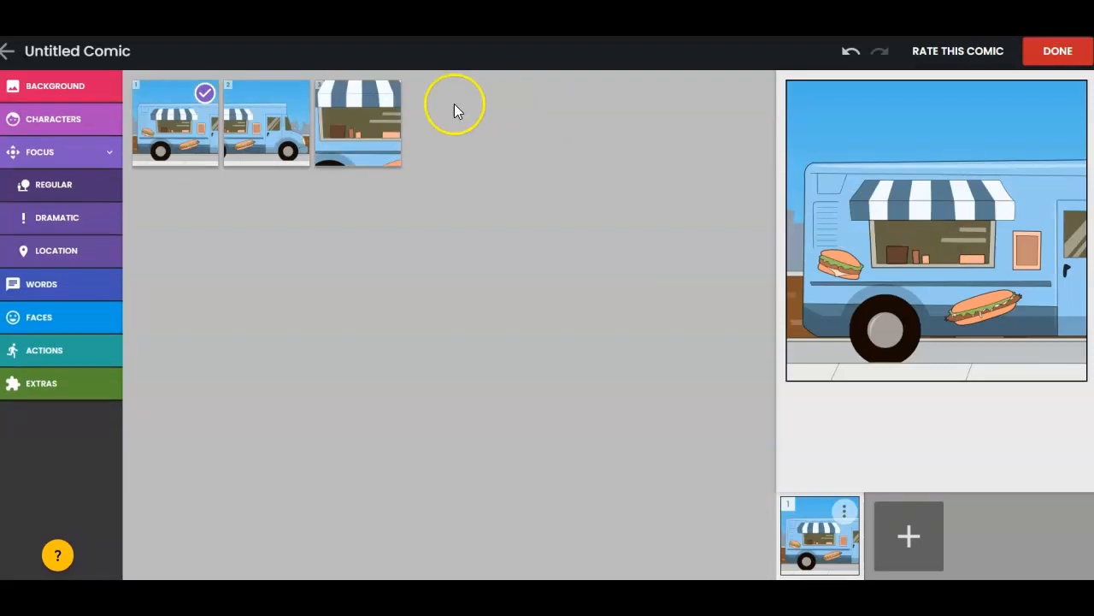
left_click(354, 147)
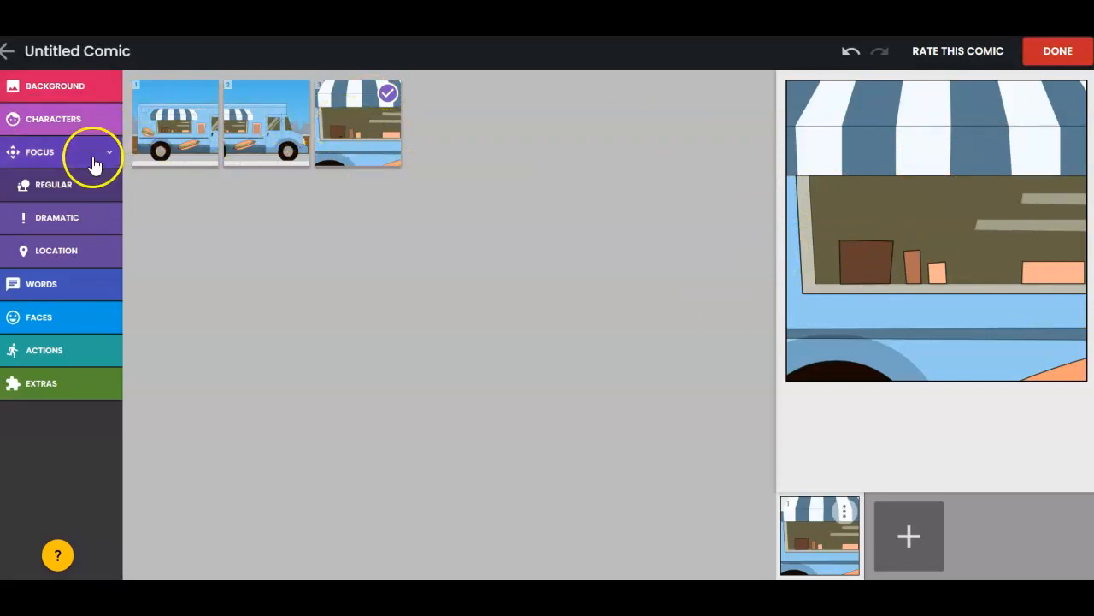
- Add the teacher's own avatar from the class characters to the food truck panel
left_click(90, 118)
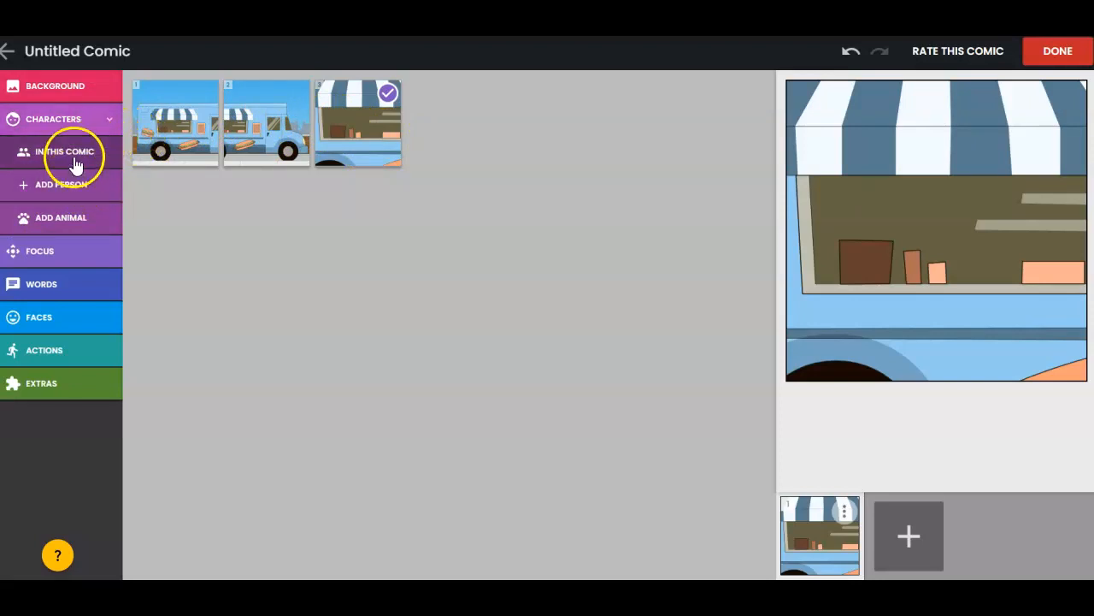
left_click(65, 151)
left_click(77, 122)
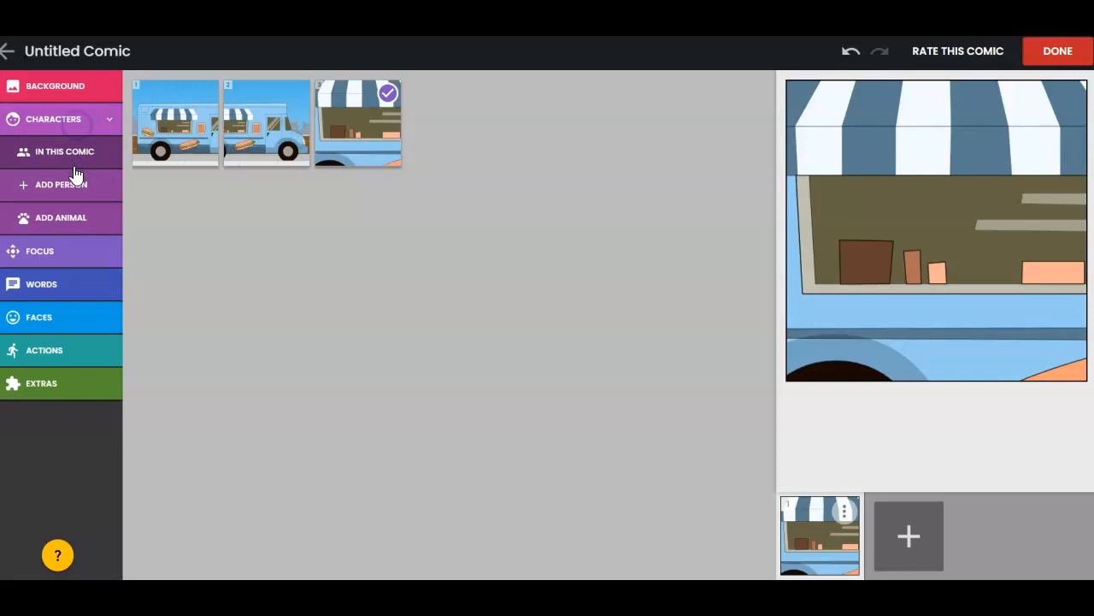
left_click(73, 186)
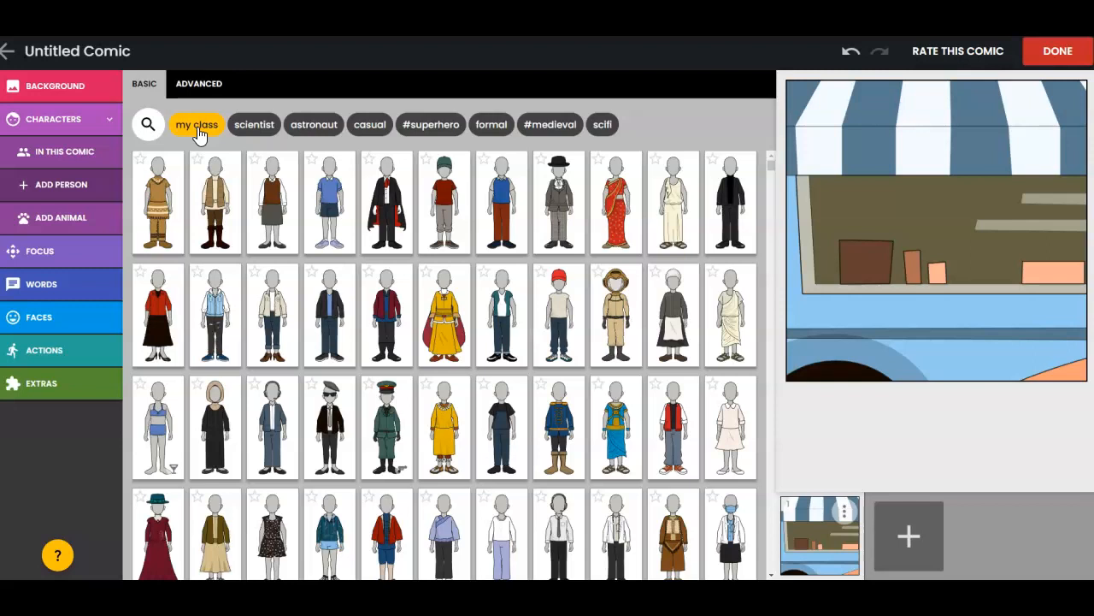
left_click(200, 128)
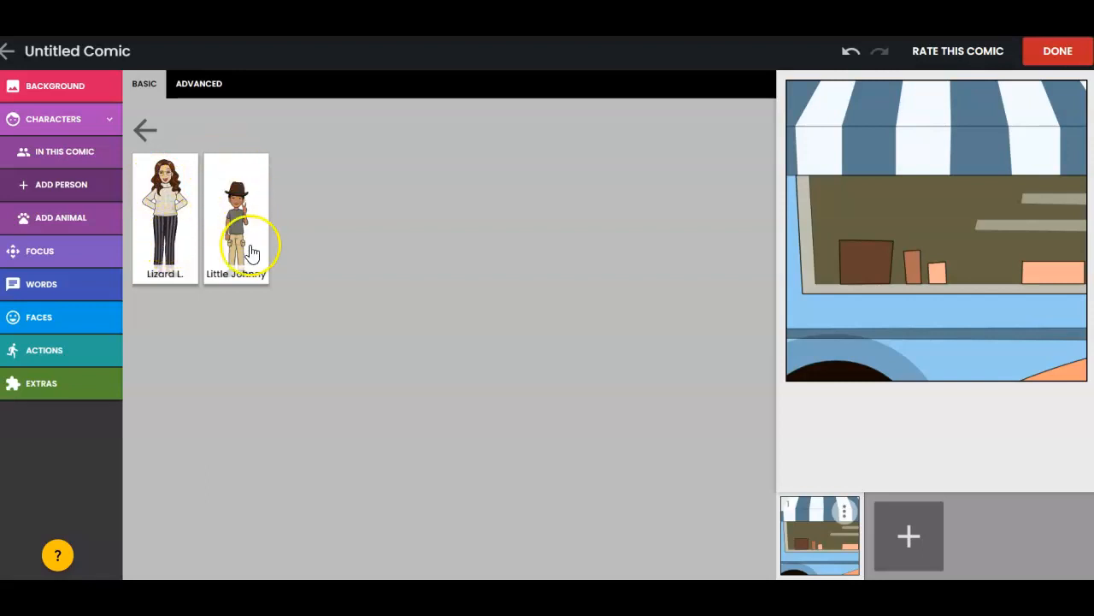
left_click(165, 210)
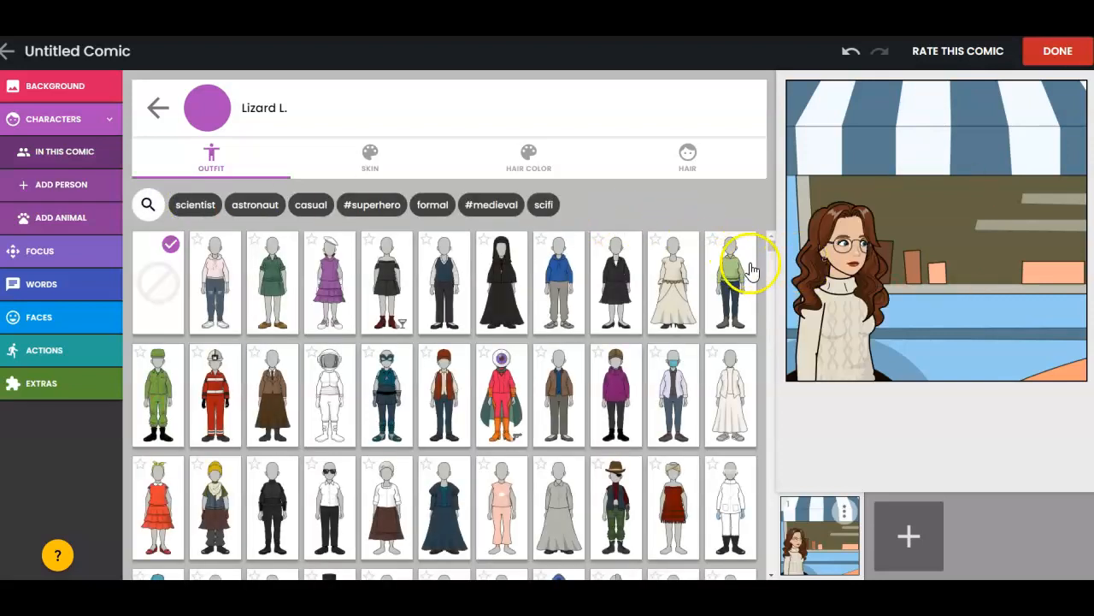
- Change the panel's focus to the close-up with the character centred and facing forward in front of the truck
left_click(842, 278)
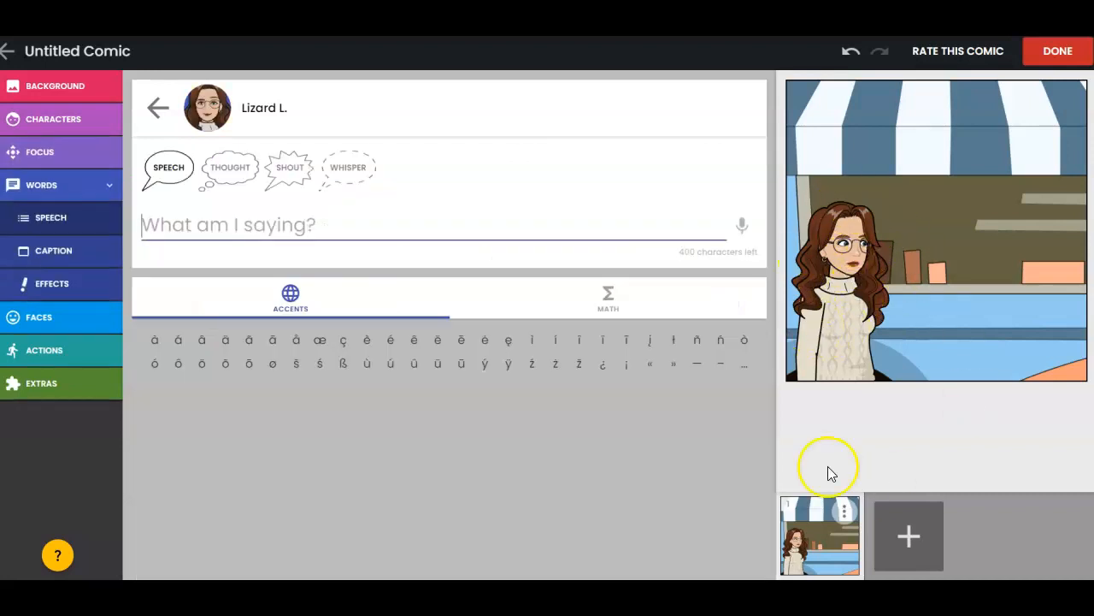
left_click(1004, 226)
left_click(955, 266)
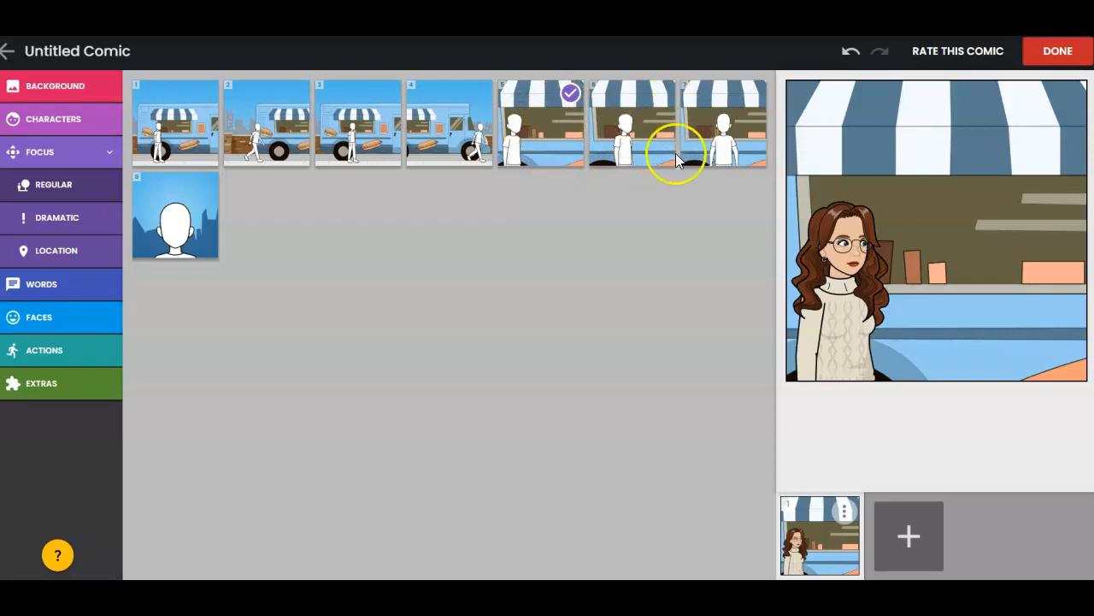
left_click(733, 133)
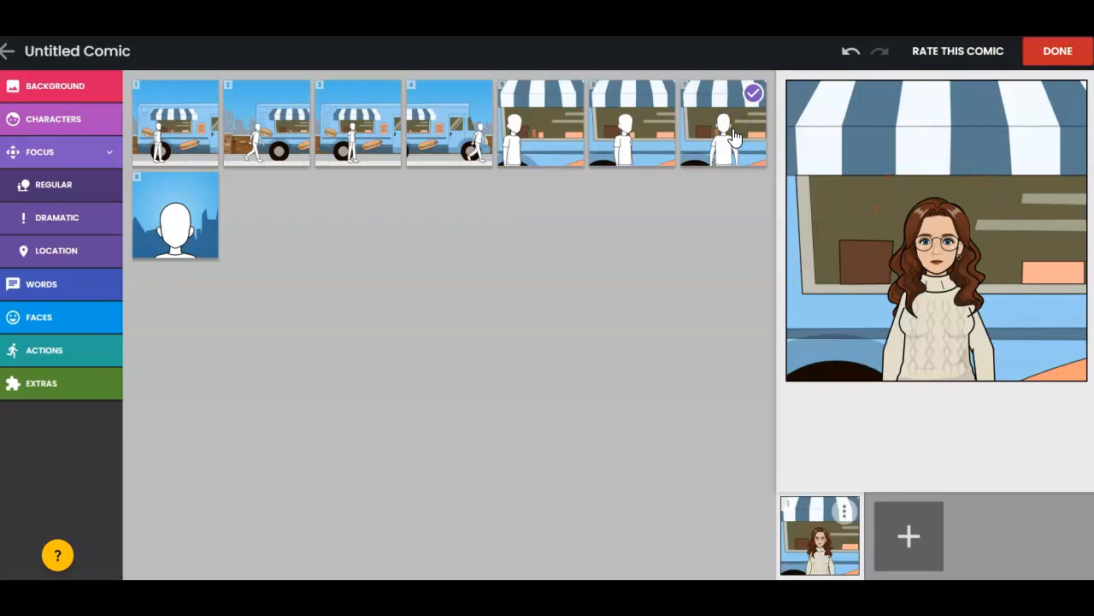
- Open the panel's character for editing and examine its outfit, skin, hair color and hair options
left_click(53, 118)
left_click(63, 160)
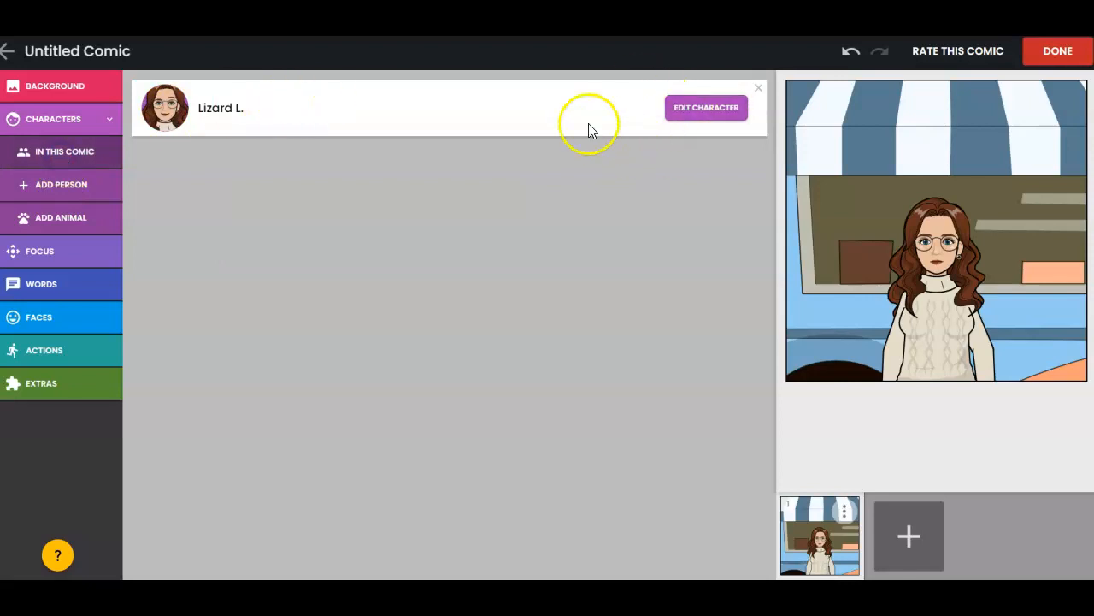
left_click(726, 109)
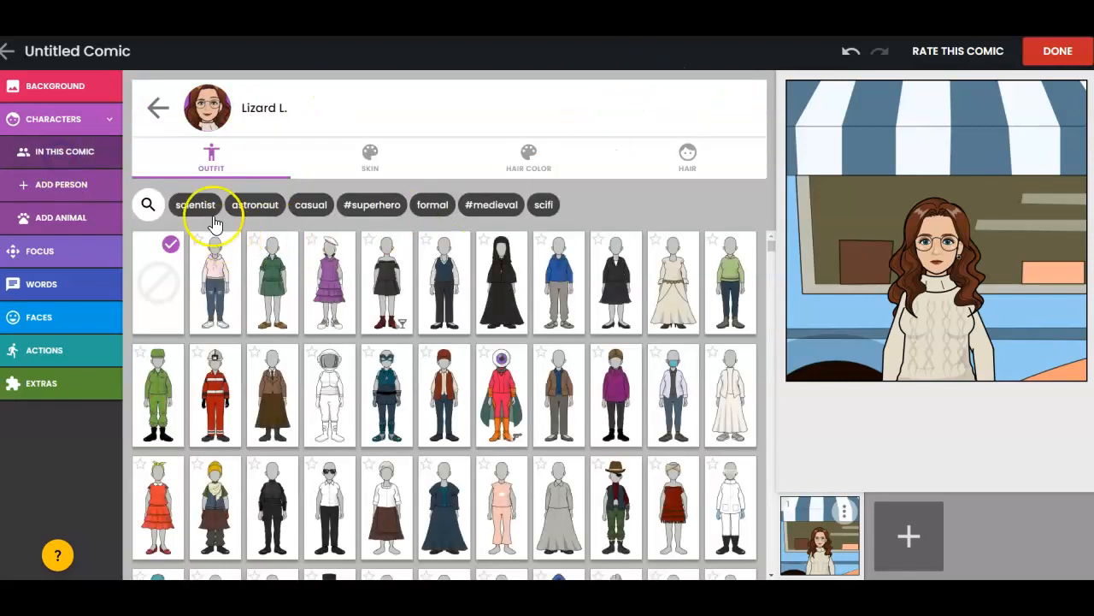
left_click(371, 161)
left_click(530, 162)
left_click(697, 166)
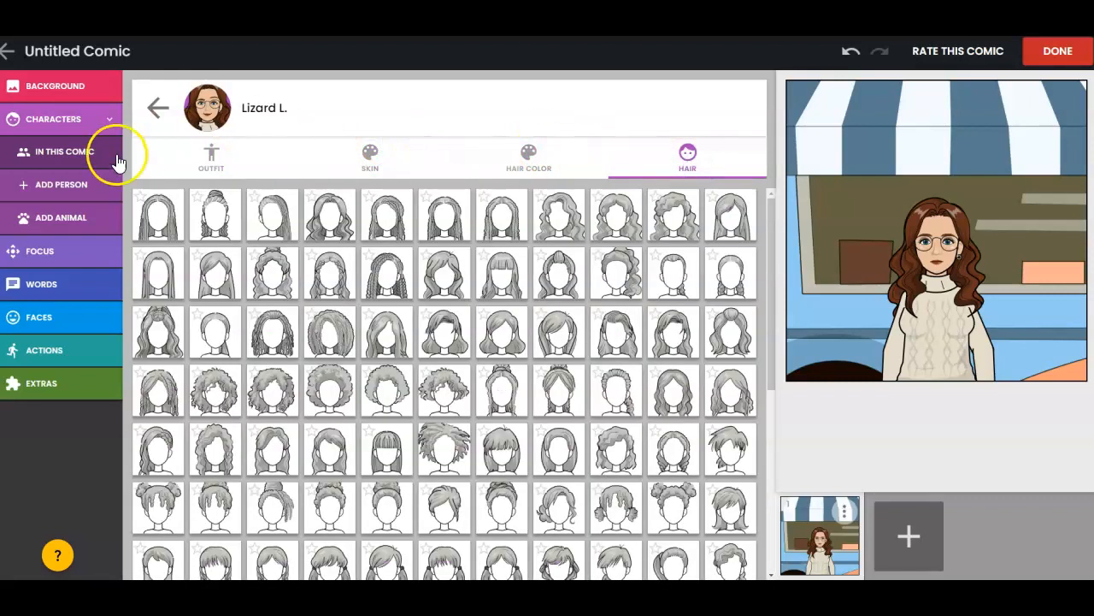
- Give the character a thought bubble reading "Where is the server?"
left_click(901, 291)
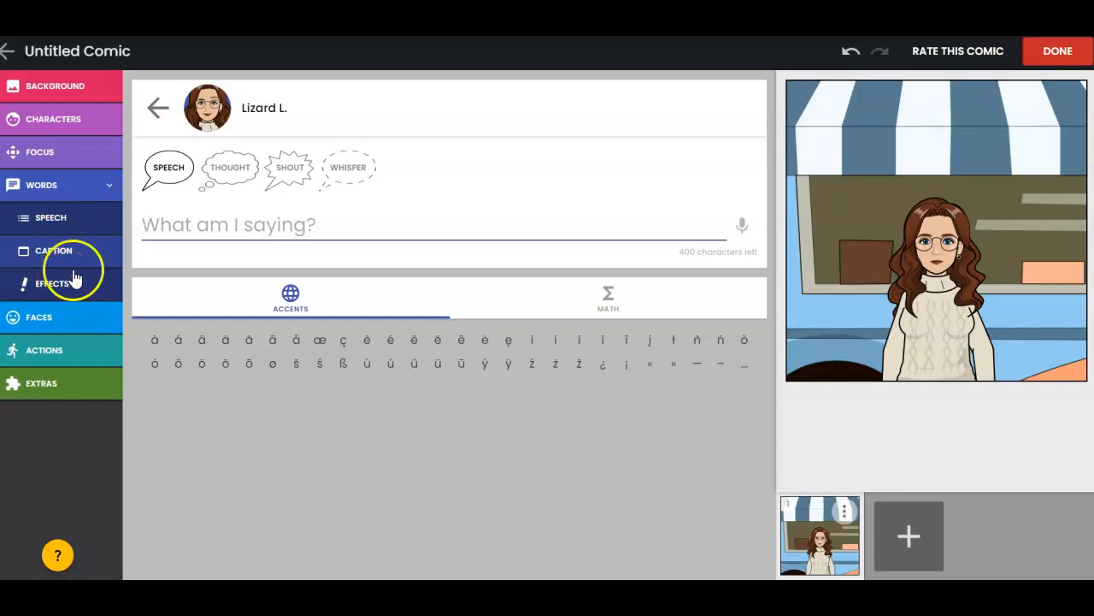
left_click(230, 168)
left_click(251, 229)
left_click(248, 231)
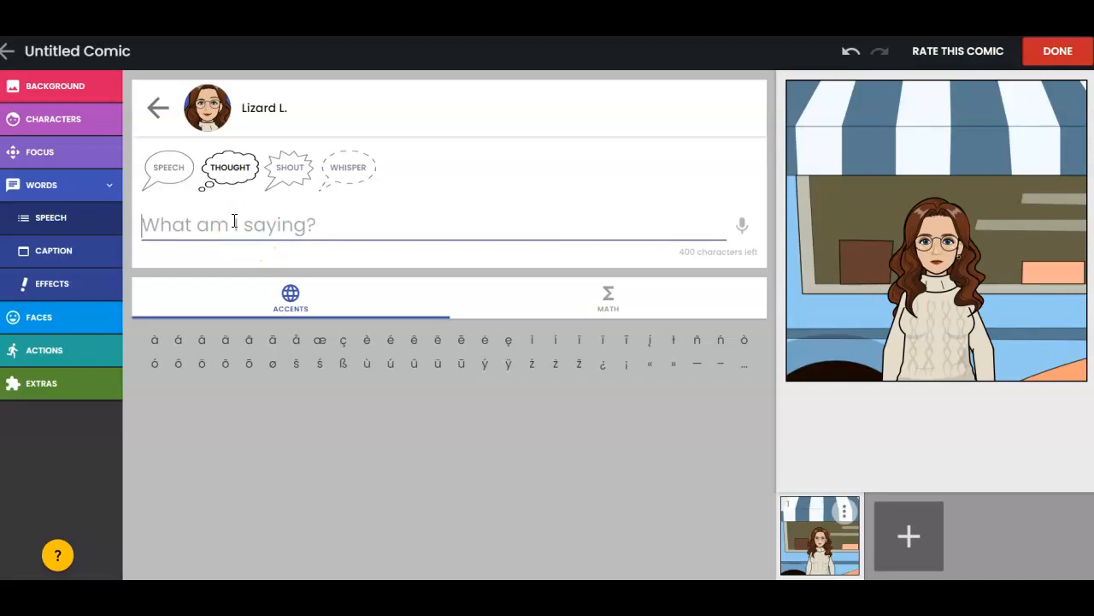
type("Wh")
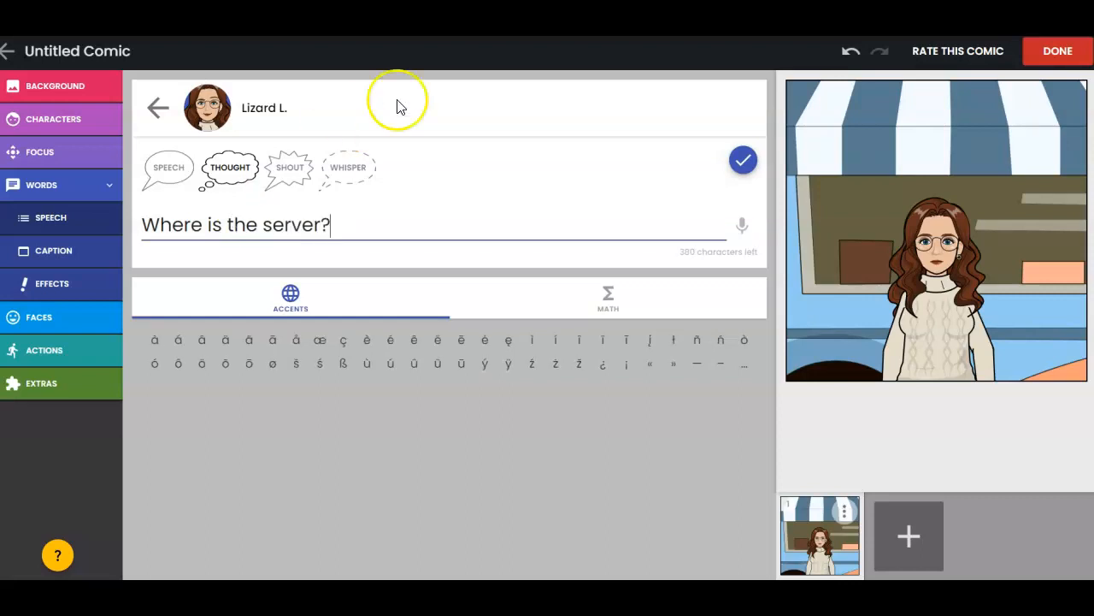
left_click(743, 163)
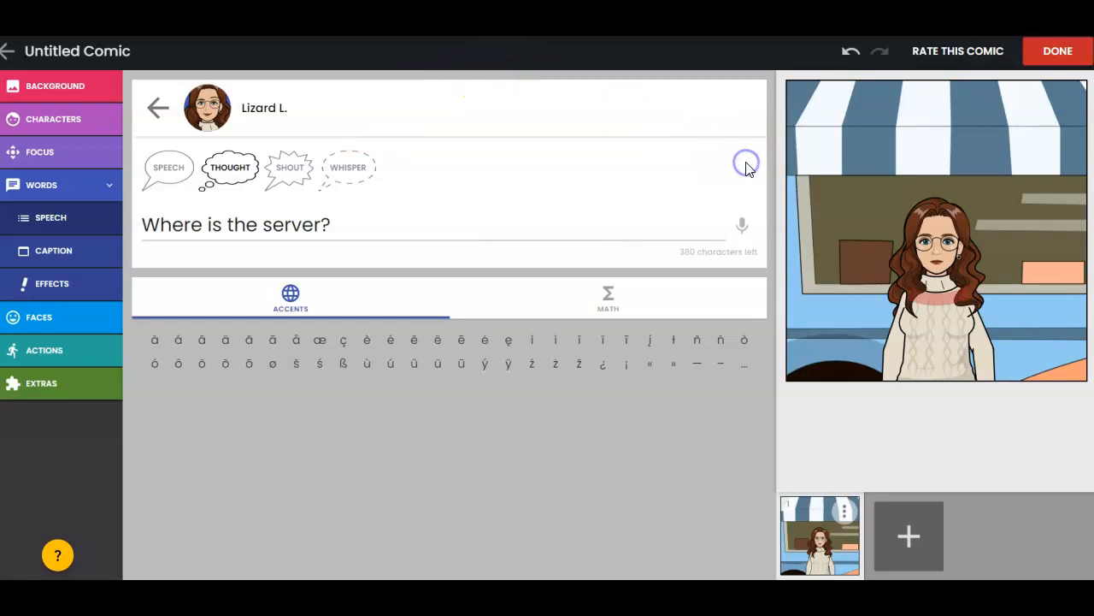
left_click(992, 130)
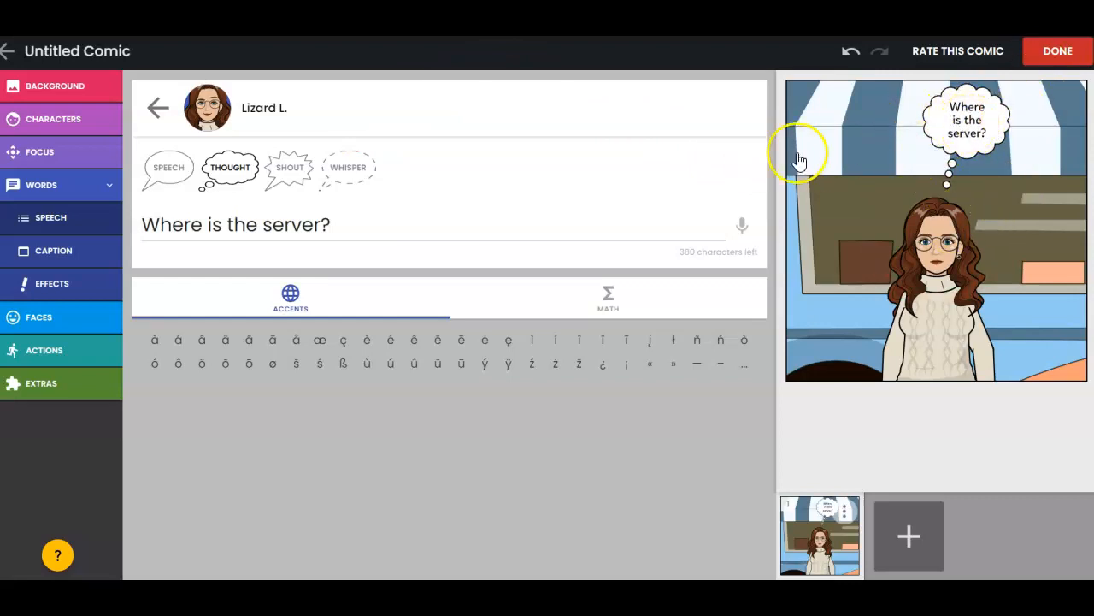
- Change the character's facial expression to a puzzled look with uneven eyebrows, a closed mouth and eyes glancing to the side
left_click(54, 315)
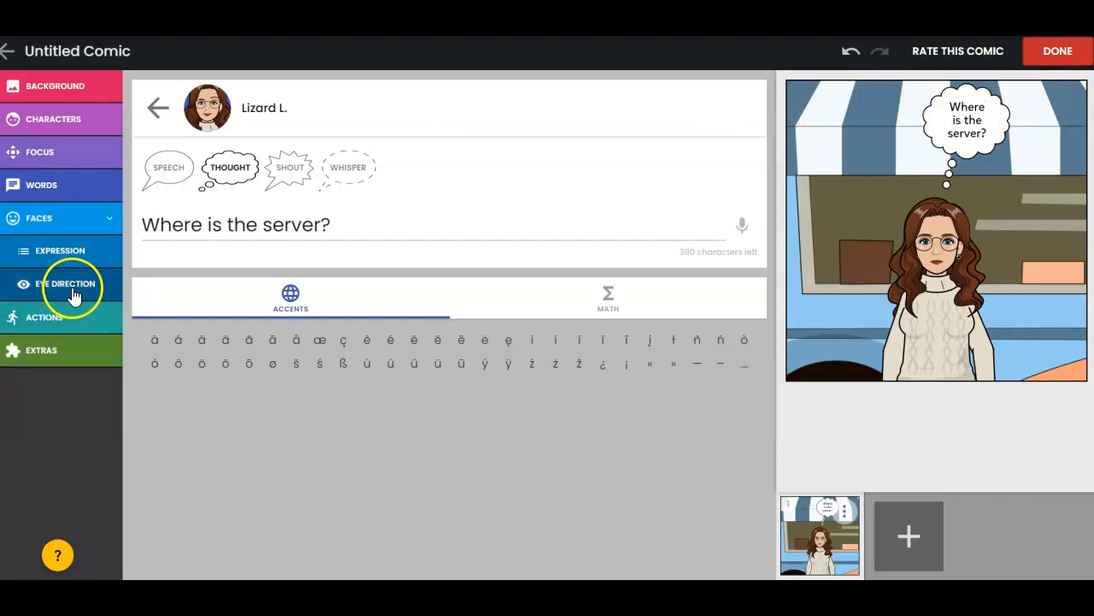
left_click(71, 254)
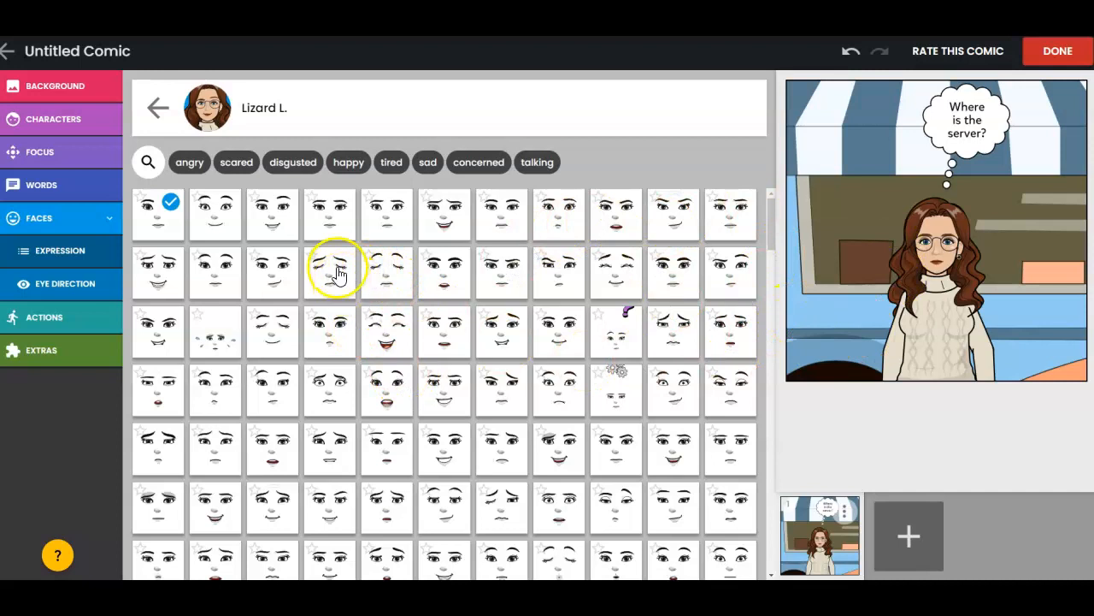
scroll(387, 393, "down", 4)
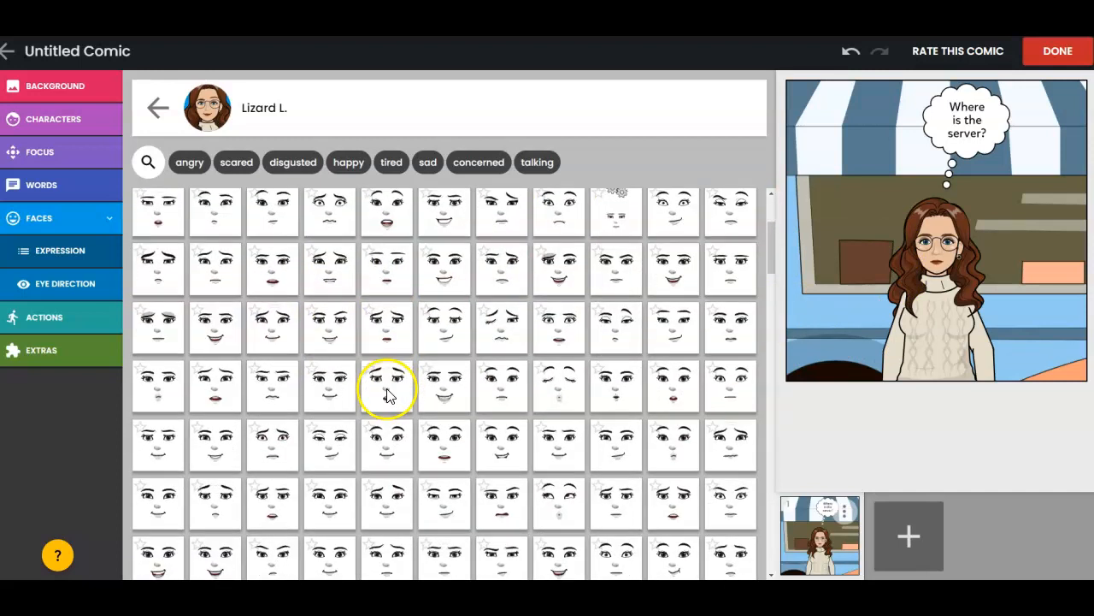
scroll(329, 395, "down", 4)
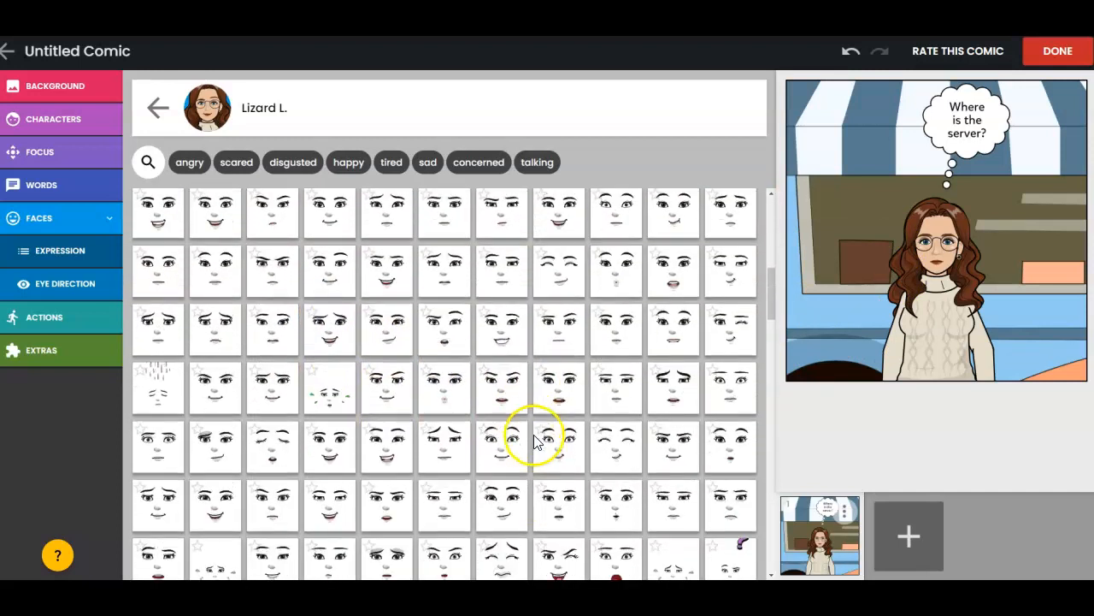
scroll(405, 415, "down", 2)
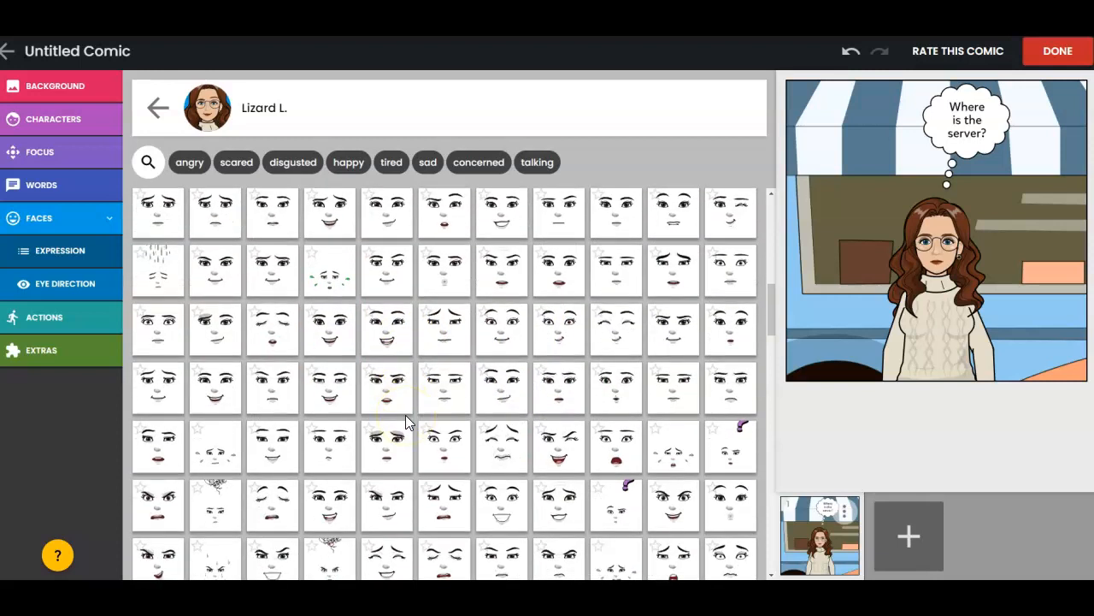
scroll(405, 445, "down", 1)
left_click(399, 442)
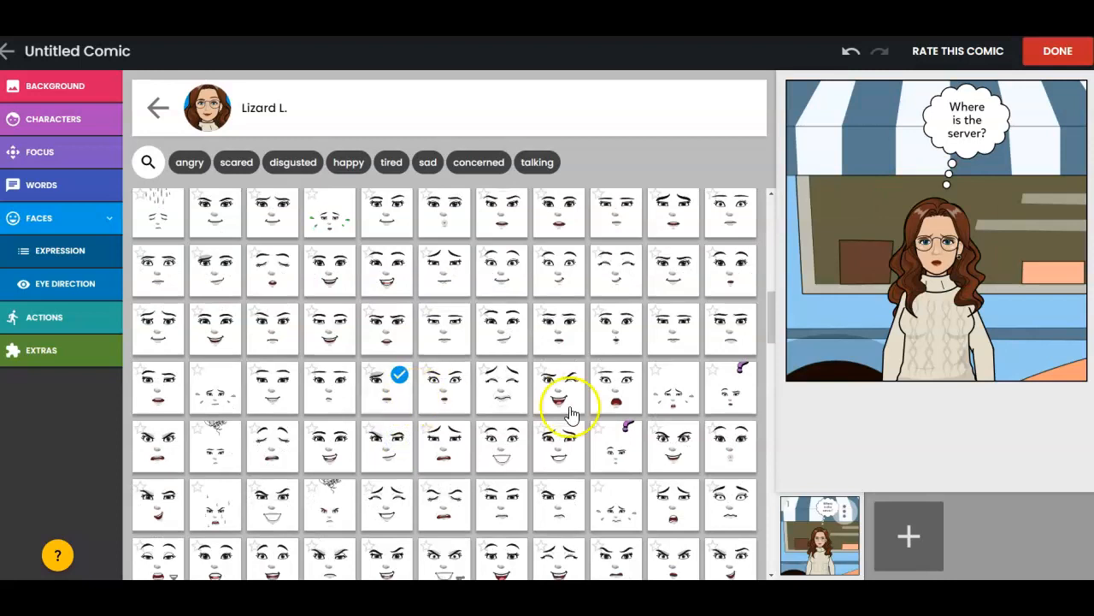
scroll(599, 432, "down", 4)
scroll(552, 432, "down", 5)
scroll(556, 423, "down", 4)
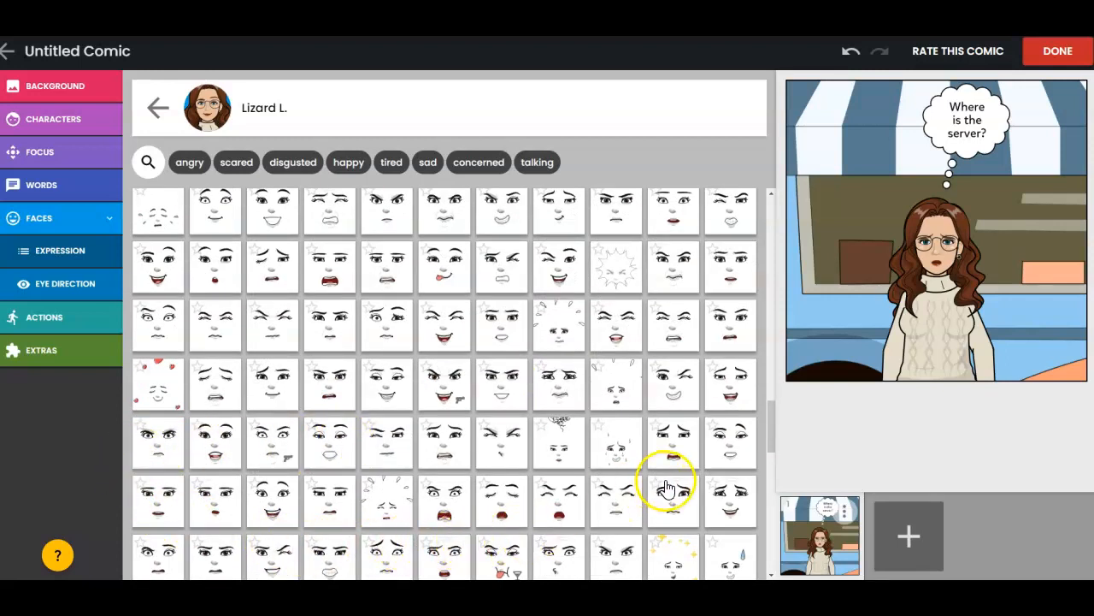
scroll(671, 486, "down", 5)
scroll(684, 479, "down", 4)
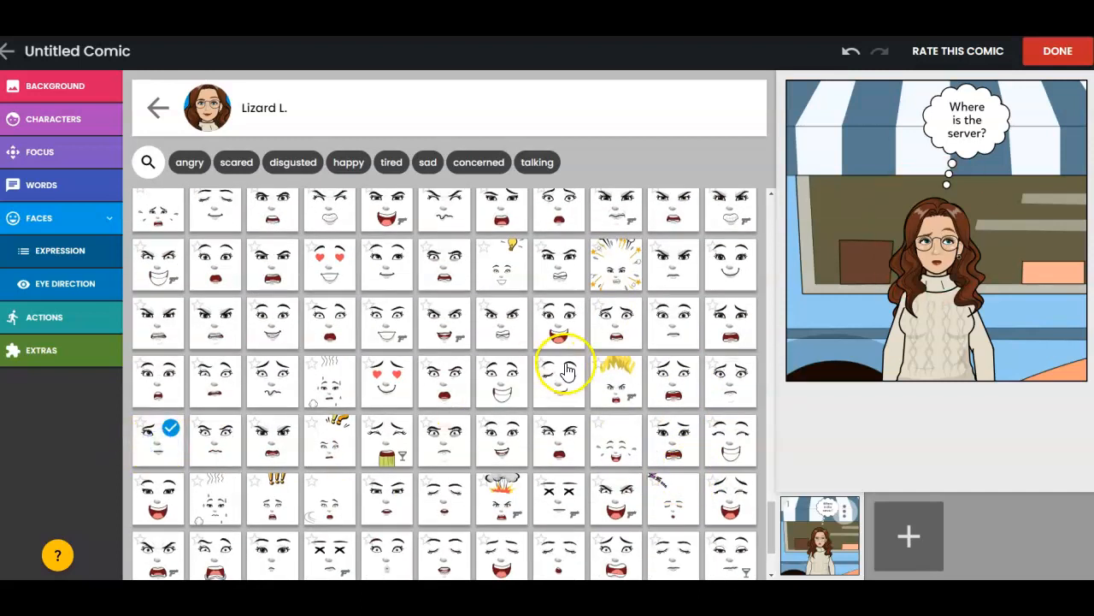
- Examine the action effects and the left-hand handheld props available for the character
left_click(70, 317)
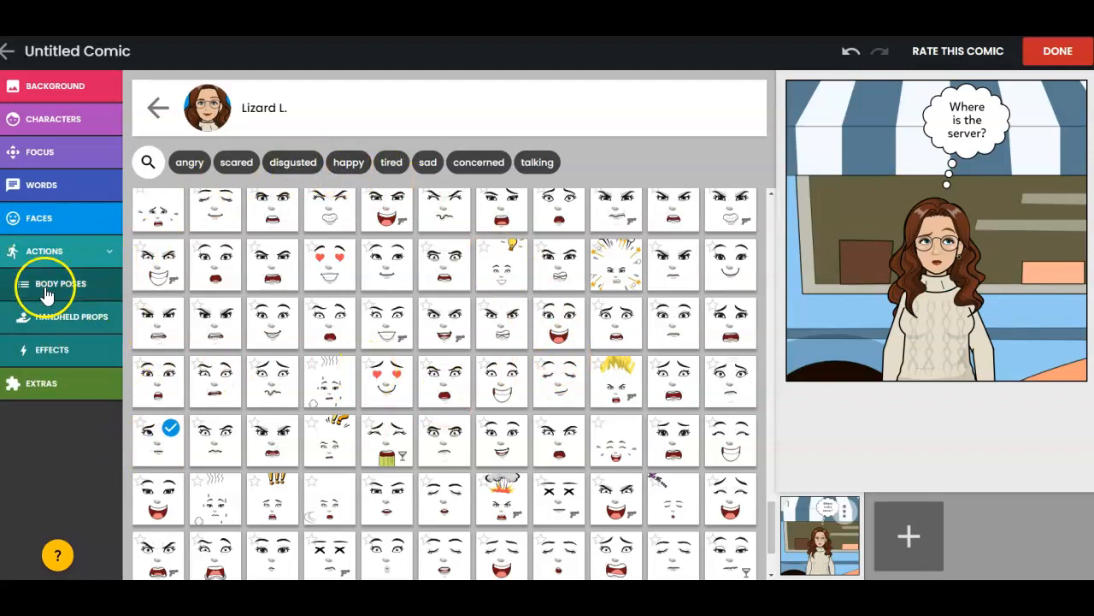
left_click(66, 331)
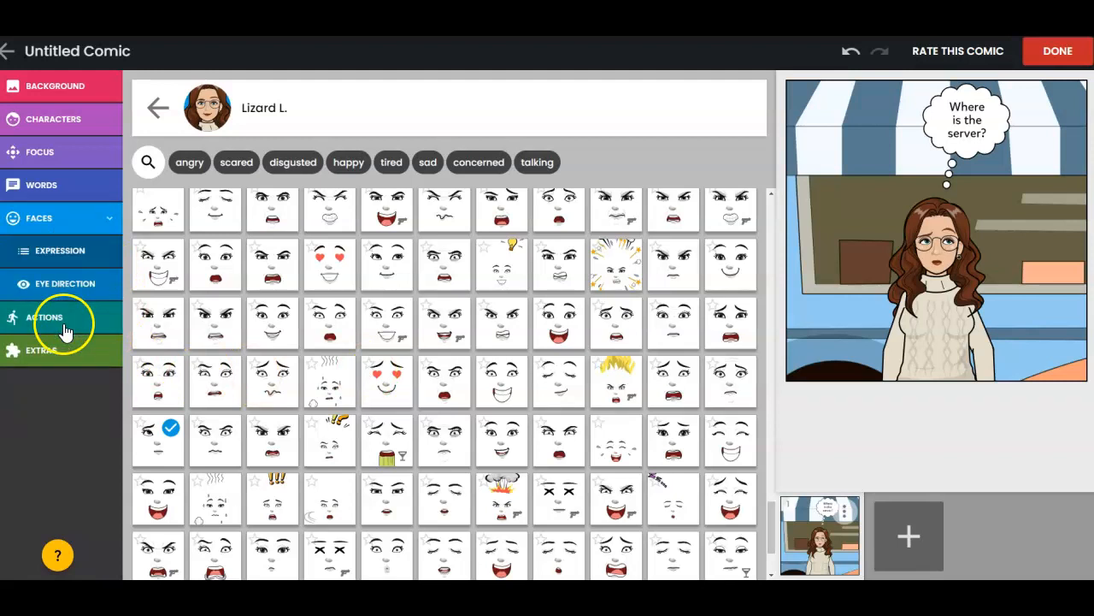
left_click(68, 319)
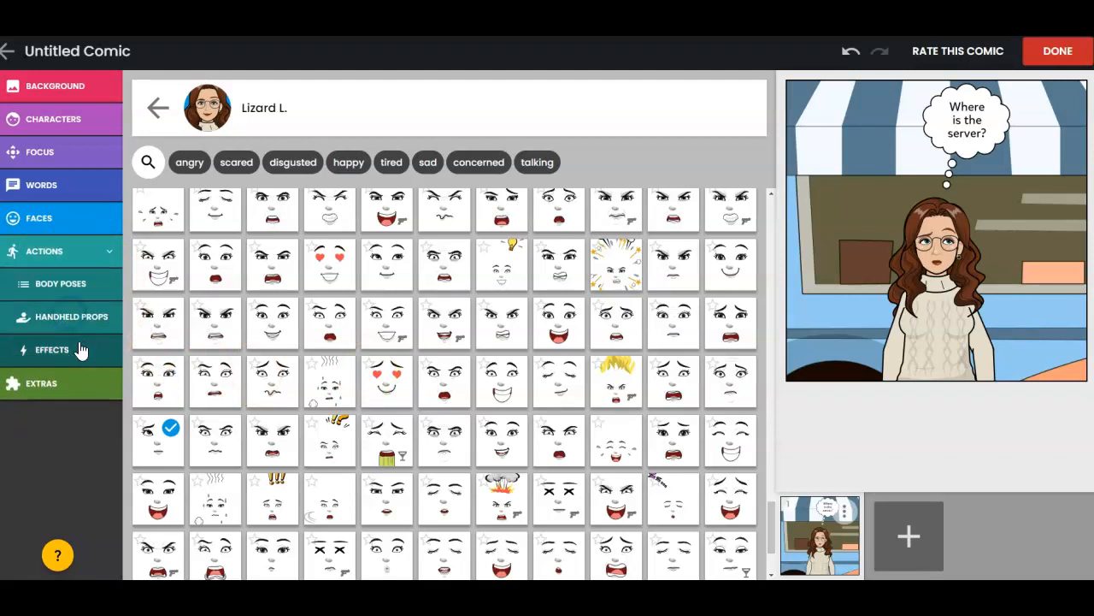
left_click(69, 348)
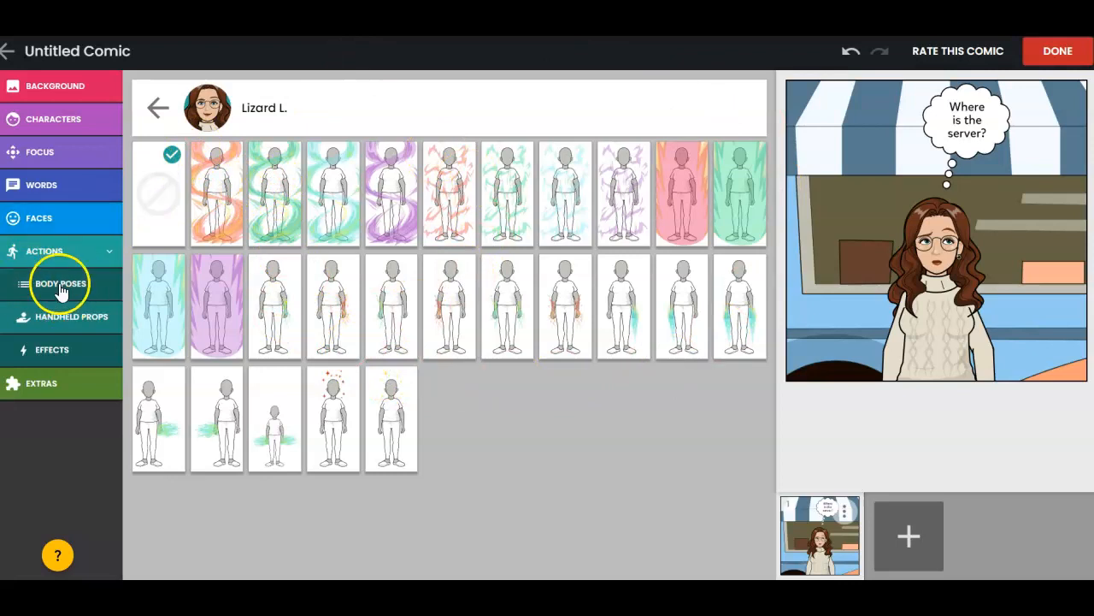
left_click(72, 316)
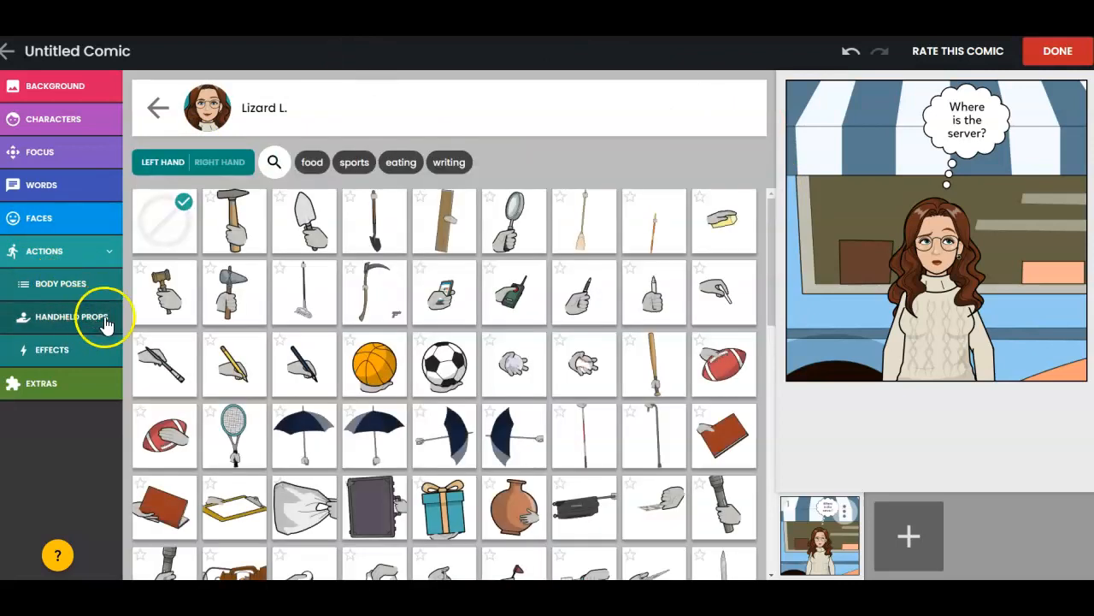
scroll(389, 449, "down", 2)
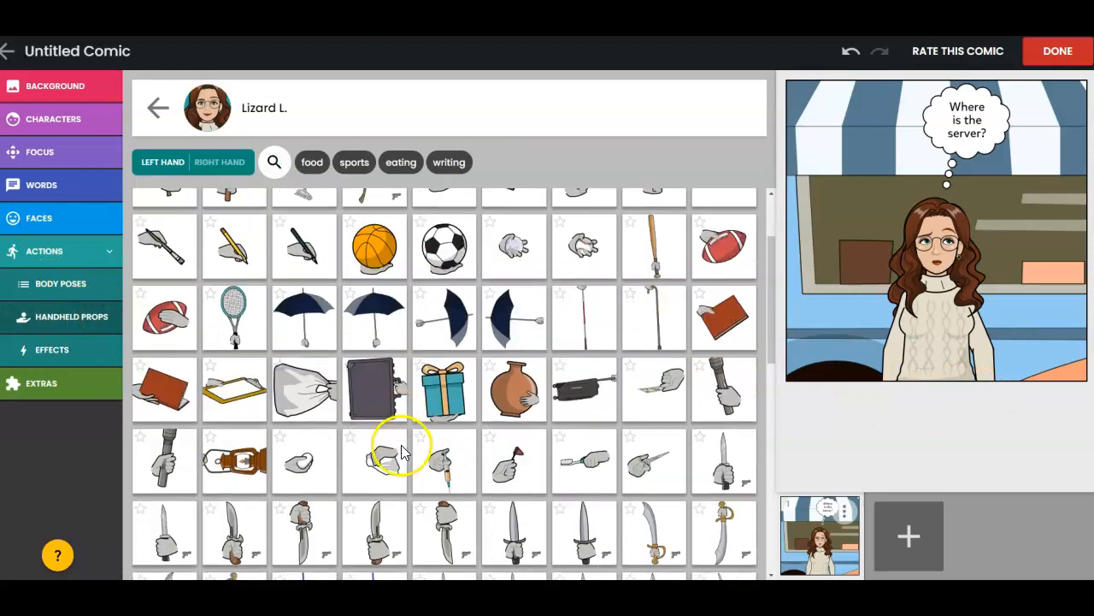
scroll(390, 449, "down", 10)
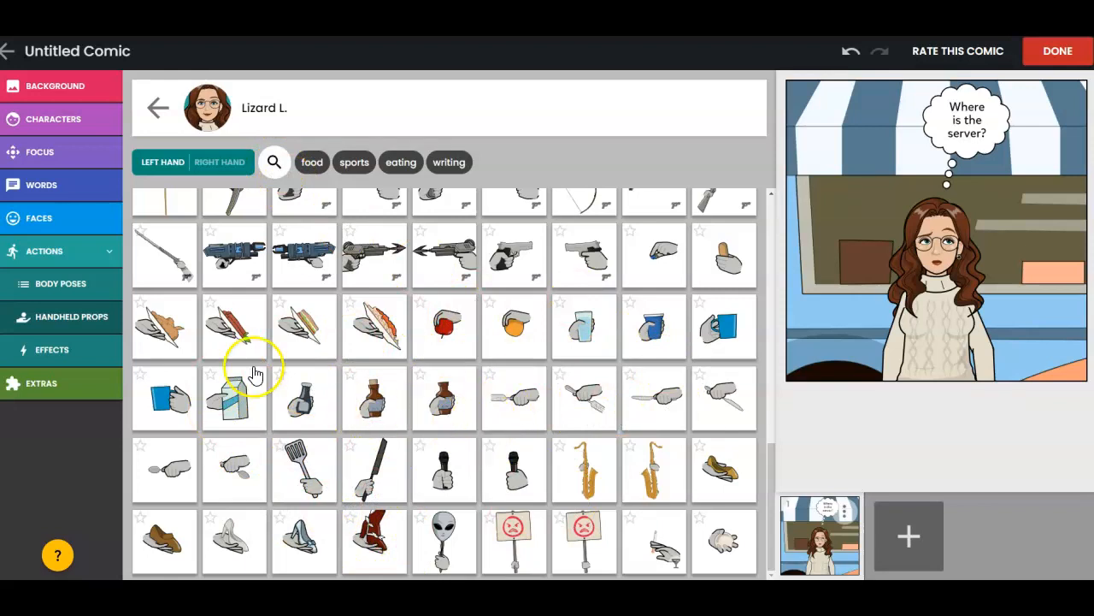
- Set the character's body pose to one hand raised beside the head and the other arm bent at the hip
left_click(47, 283)
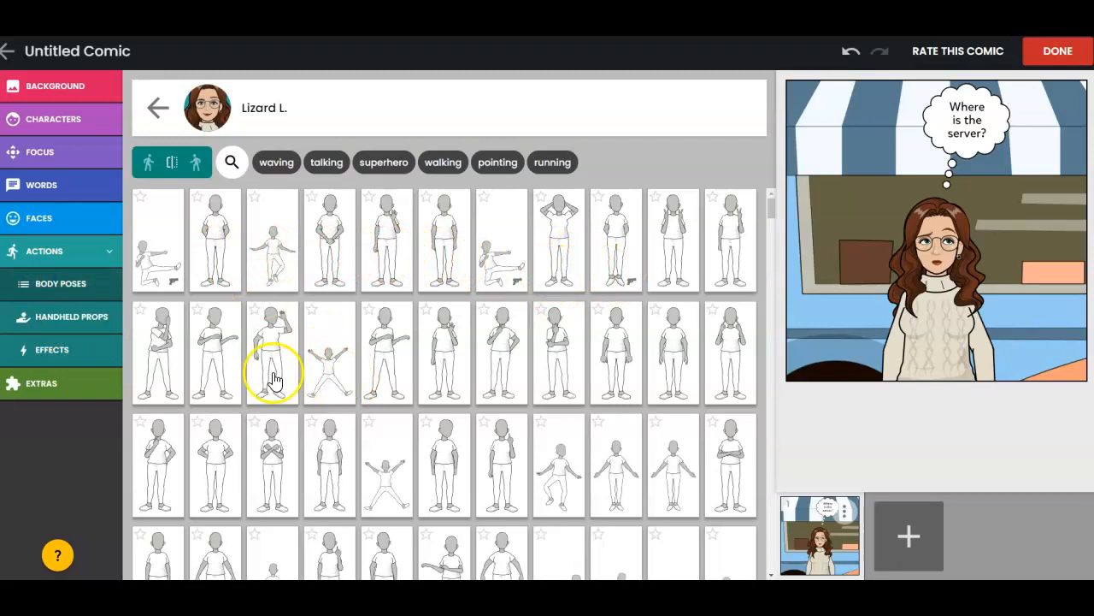
left_click(285, 360)
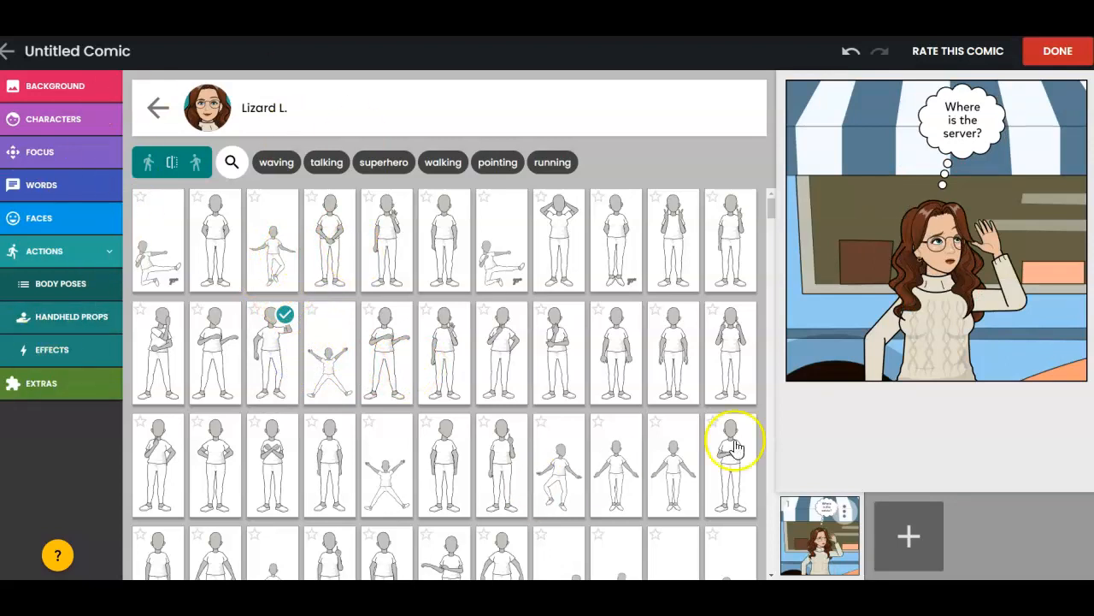
- Add a second panel and set its focus to view 3, showing the character full length in front of the food truck
left_click(910, 533)
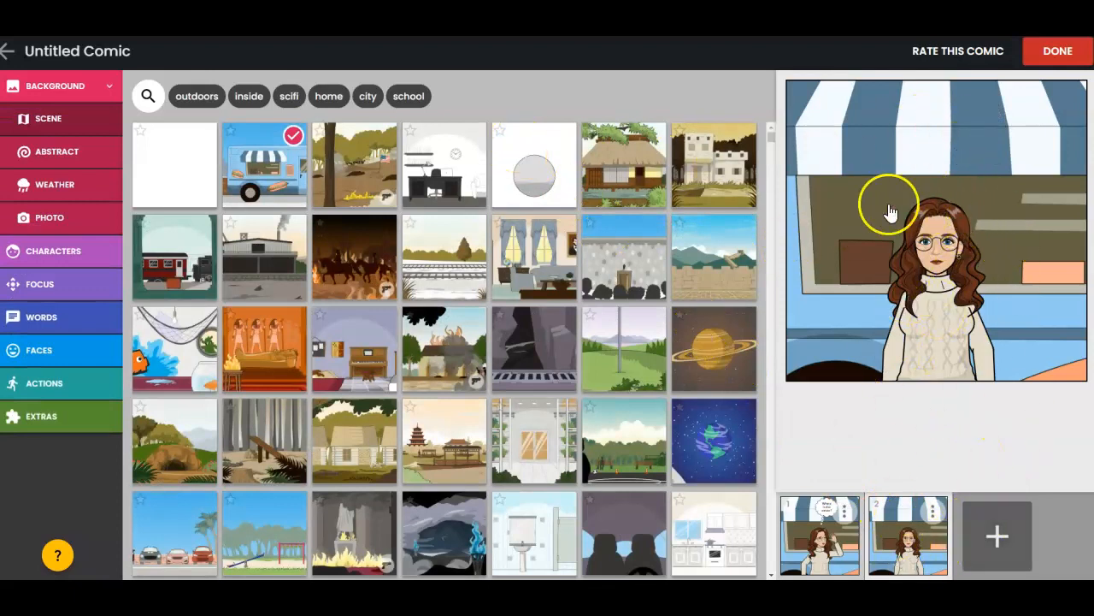
left_click(847, 219)
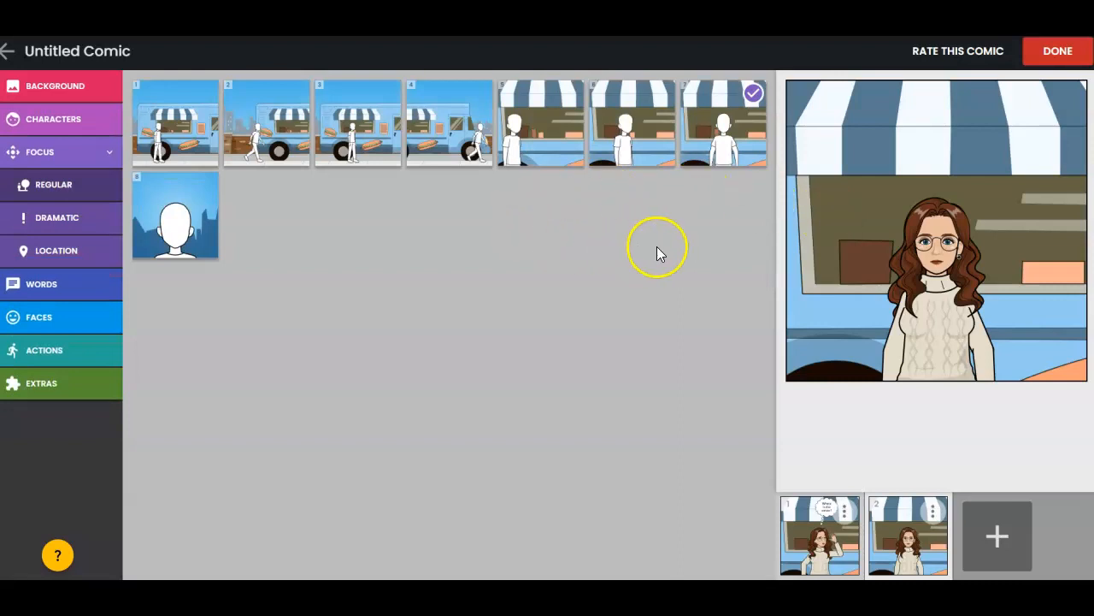
left_click(367, 139)
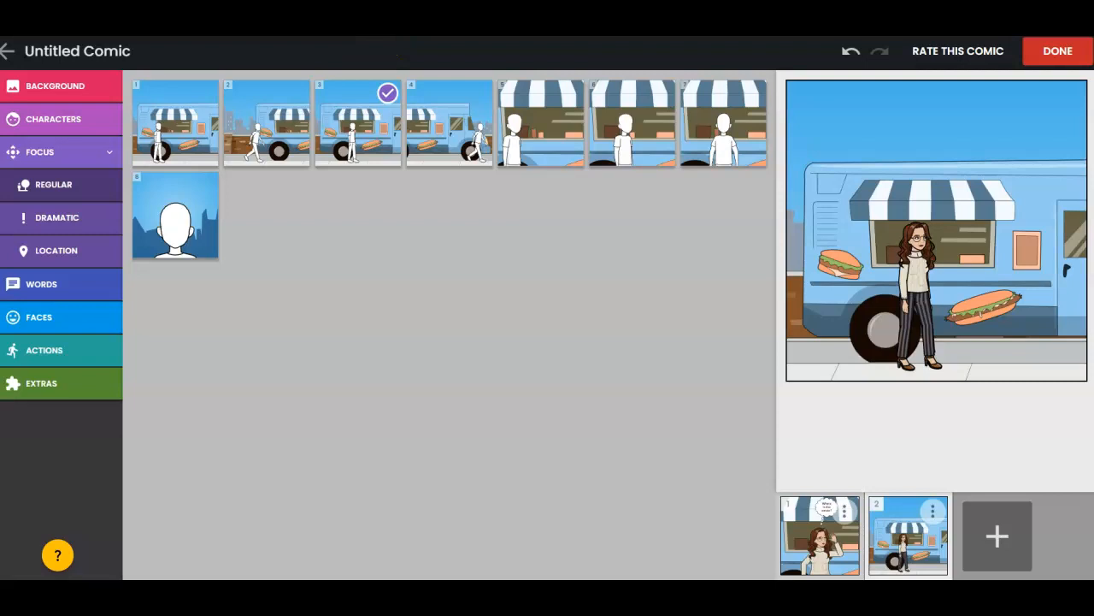
- Complete the comic with the title "Example 2"
left_click(1059, 53)
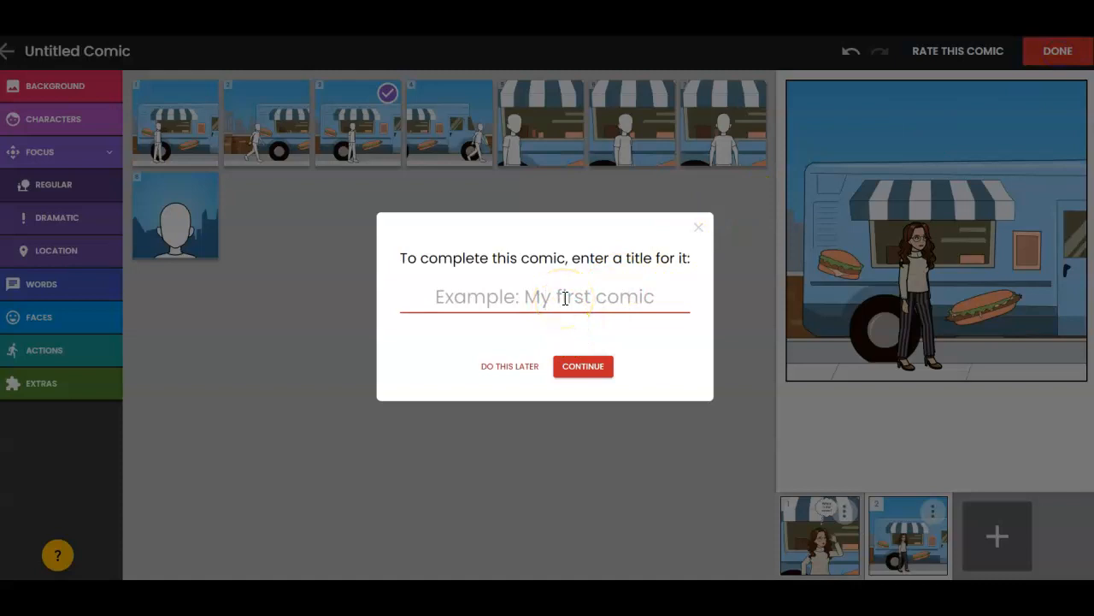
type("Example 2")
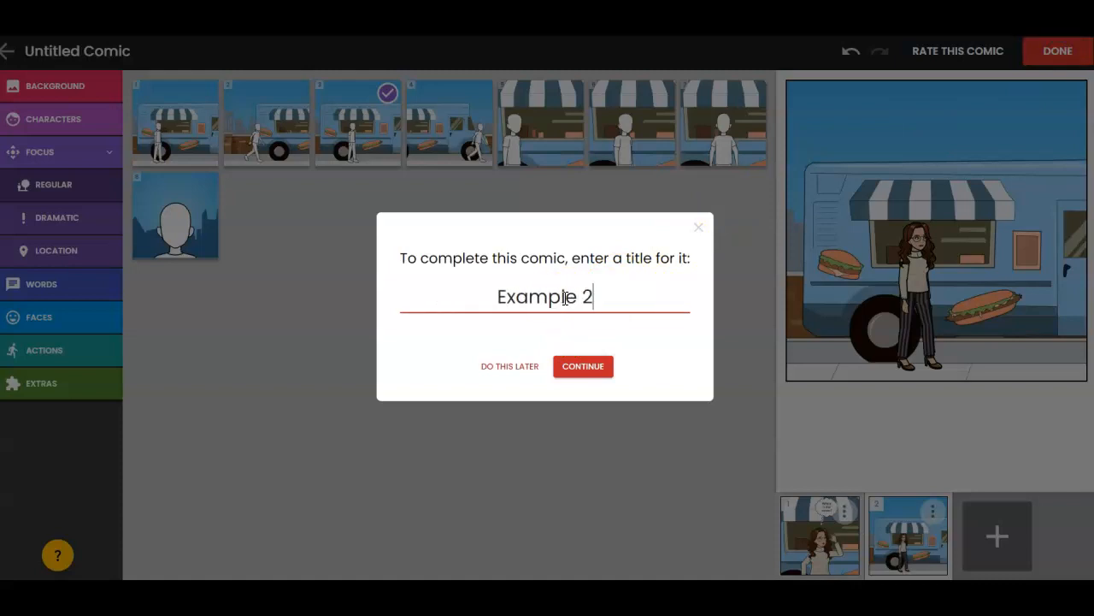
left_click(598, 376)
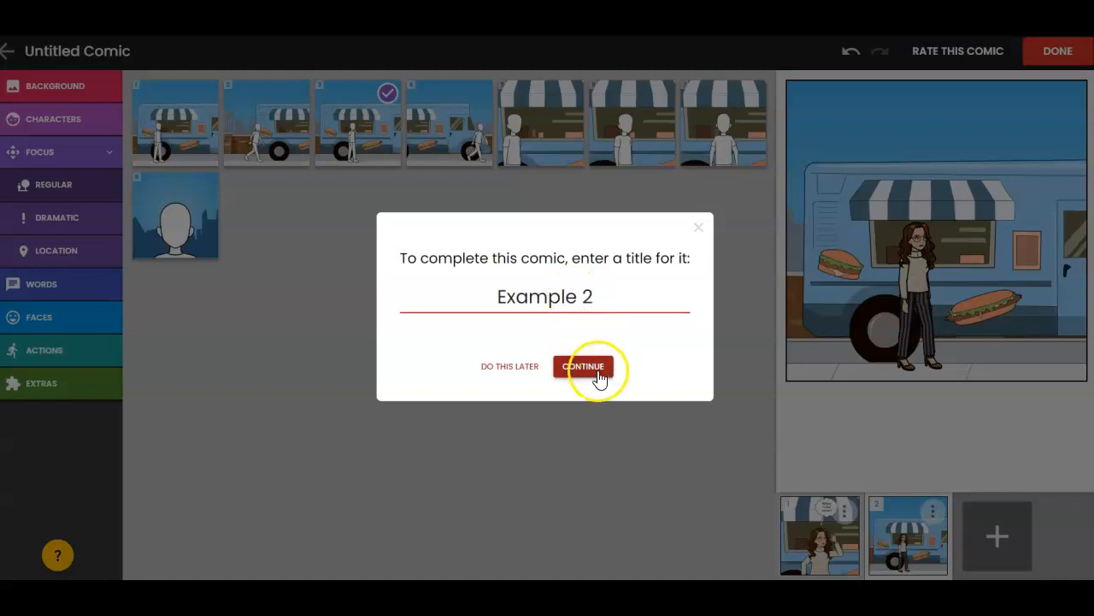
left_click(568, 373)
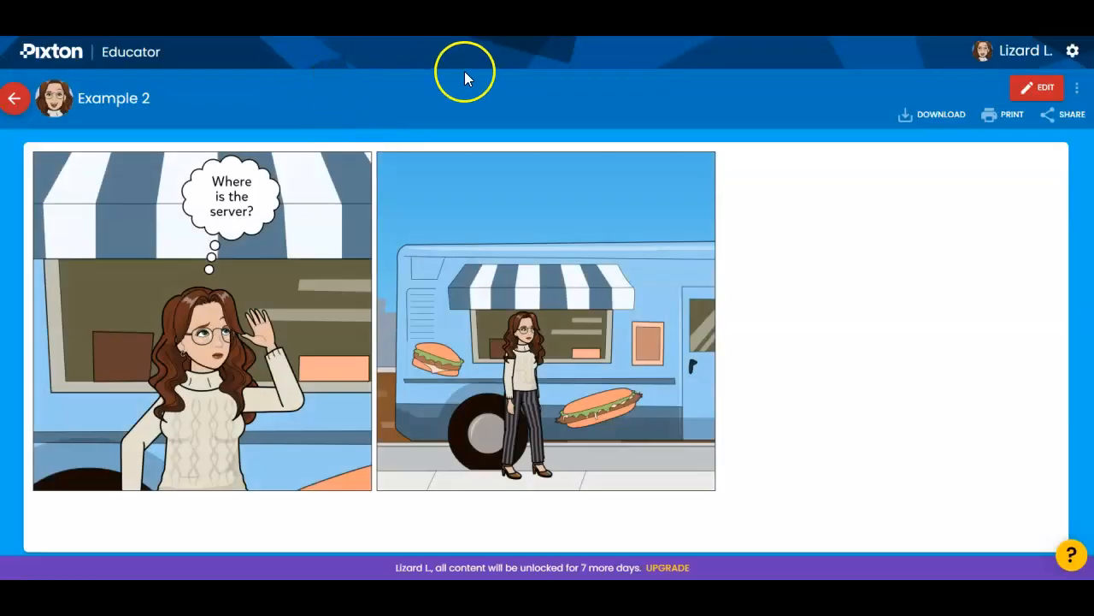
- Read through the student's "HP example" comic in the Example classroom and open the interactive rubric for it
left_click(15, 101)
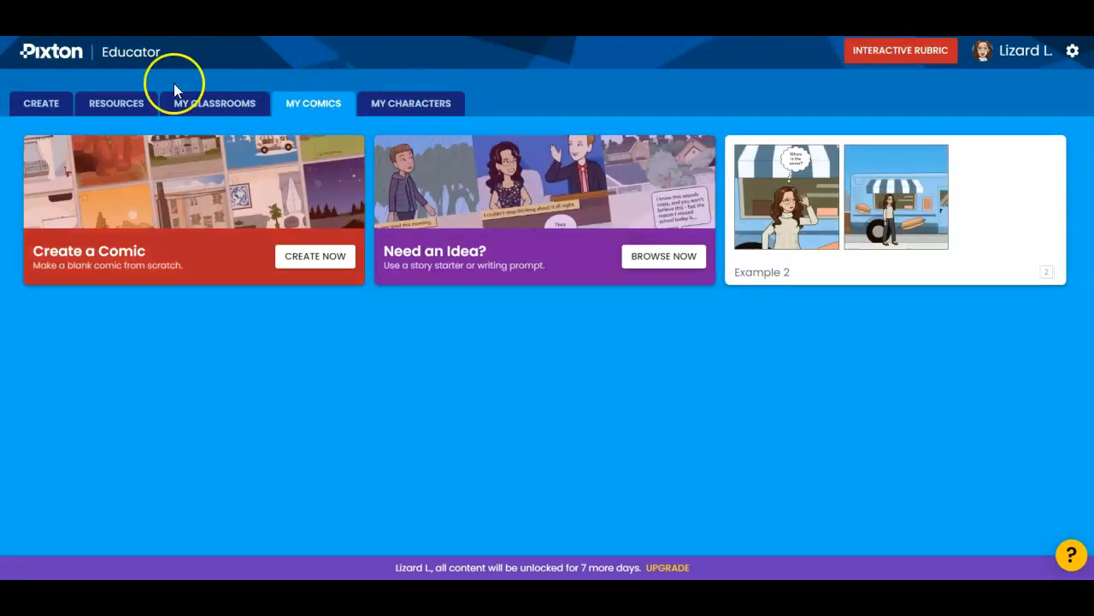
left_click(214, 110)
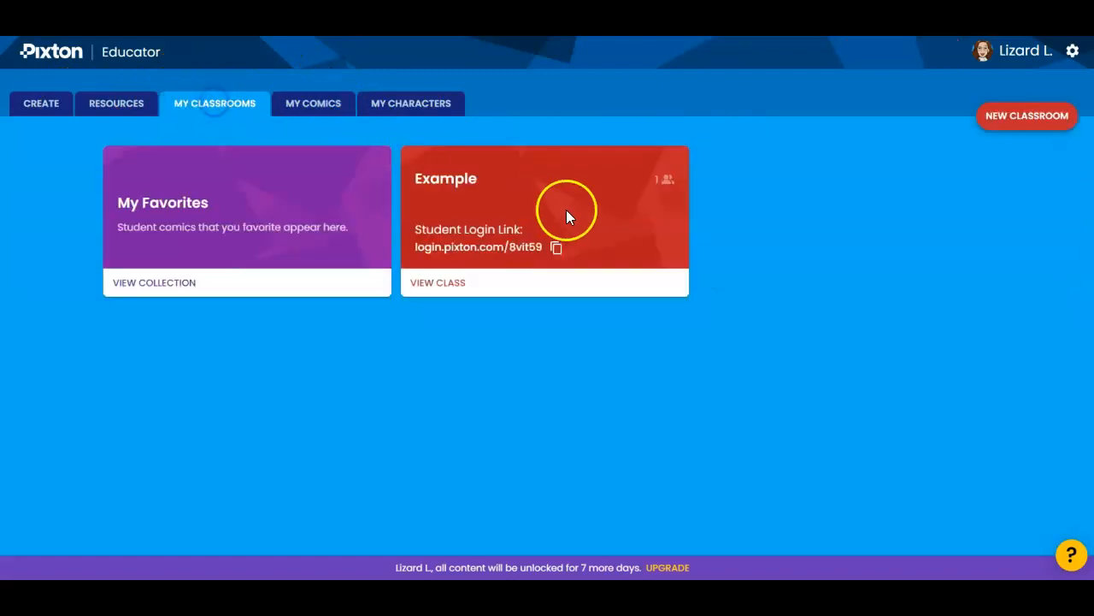
left_click(476, 285)
left_click(291, 360)
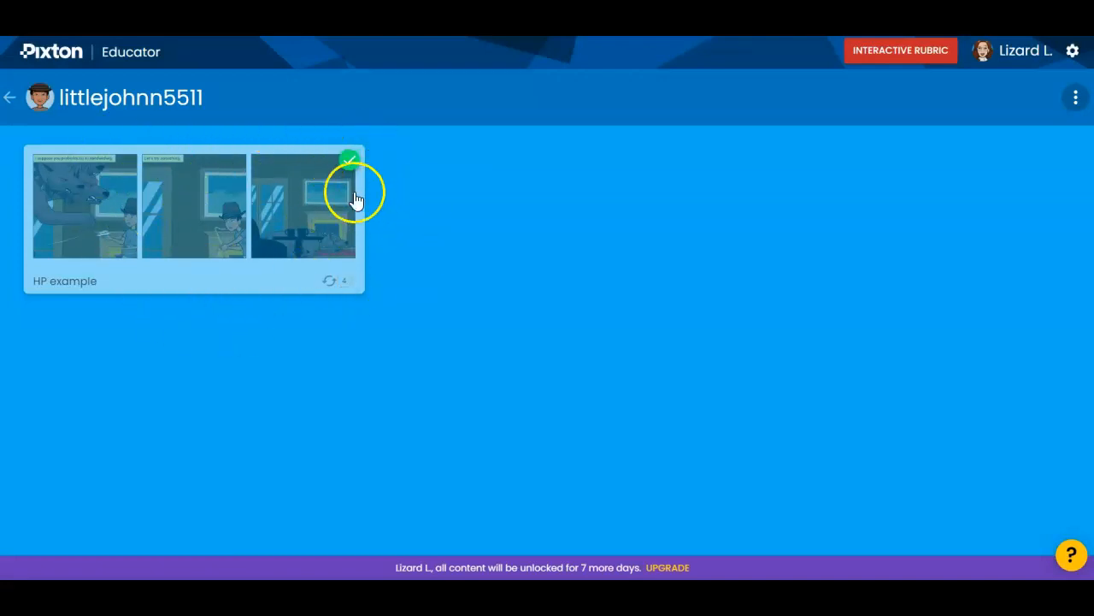
left_click(150, 224)
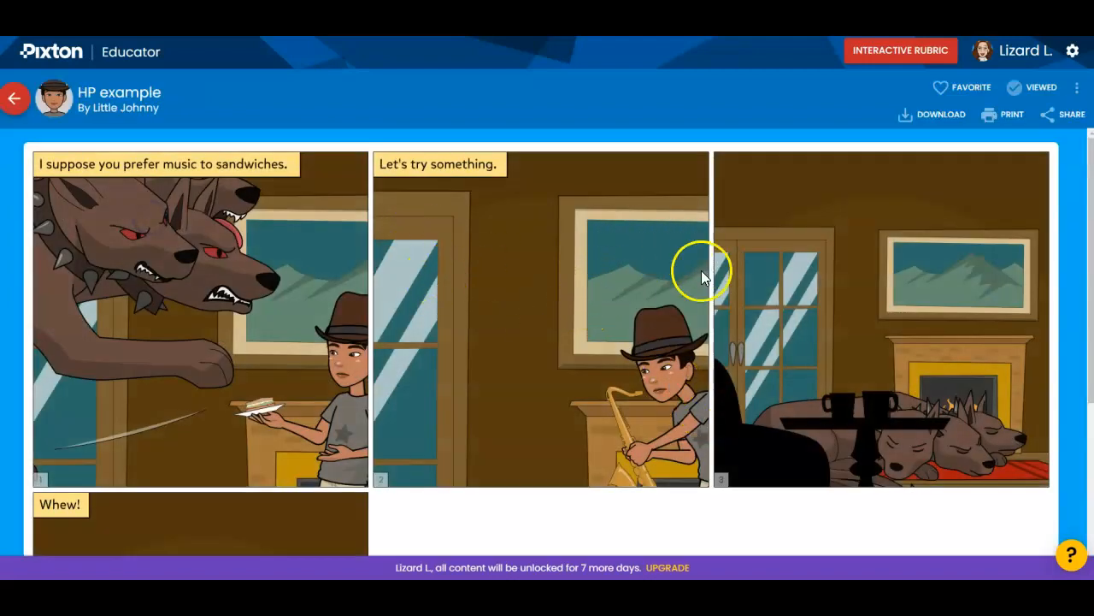
scroll(442, 306, "down", 3)
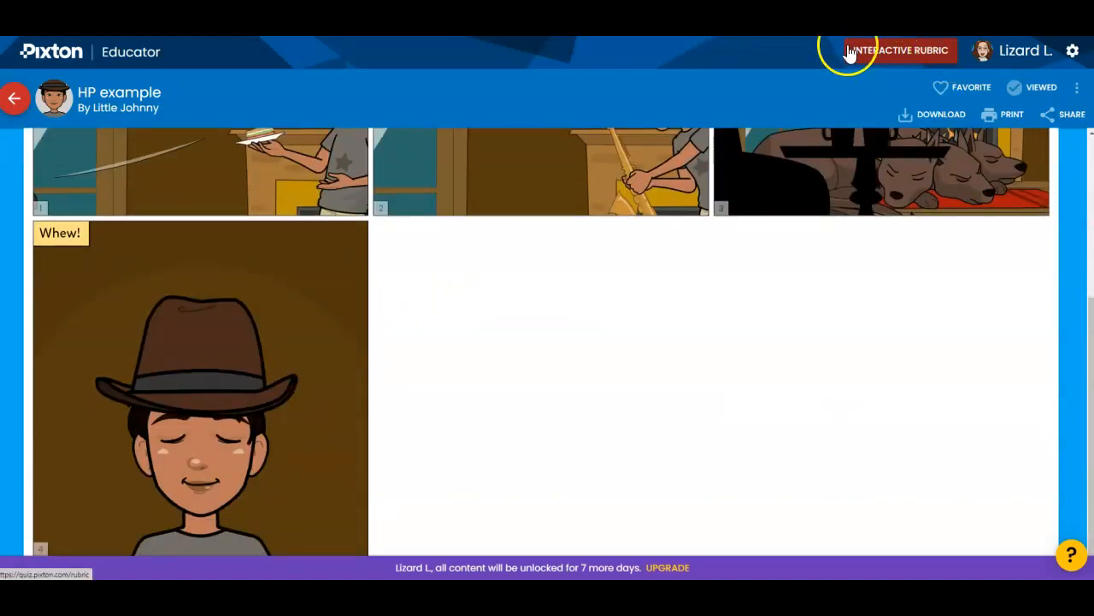
left_click(920, 57)
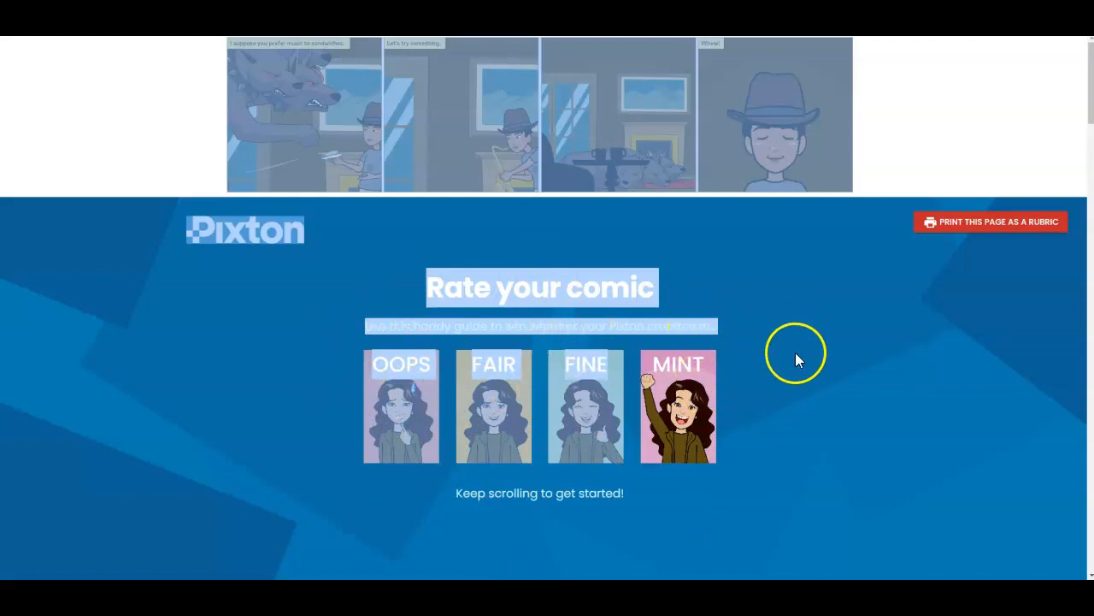
- Compare the student's comic panels with the rubric's Background & Focus, Characters & Expression, and Captions & Dialog criteria
scroll(796, 359, "down", 5)
scroll(750, 364, "up", 2)
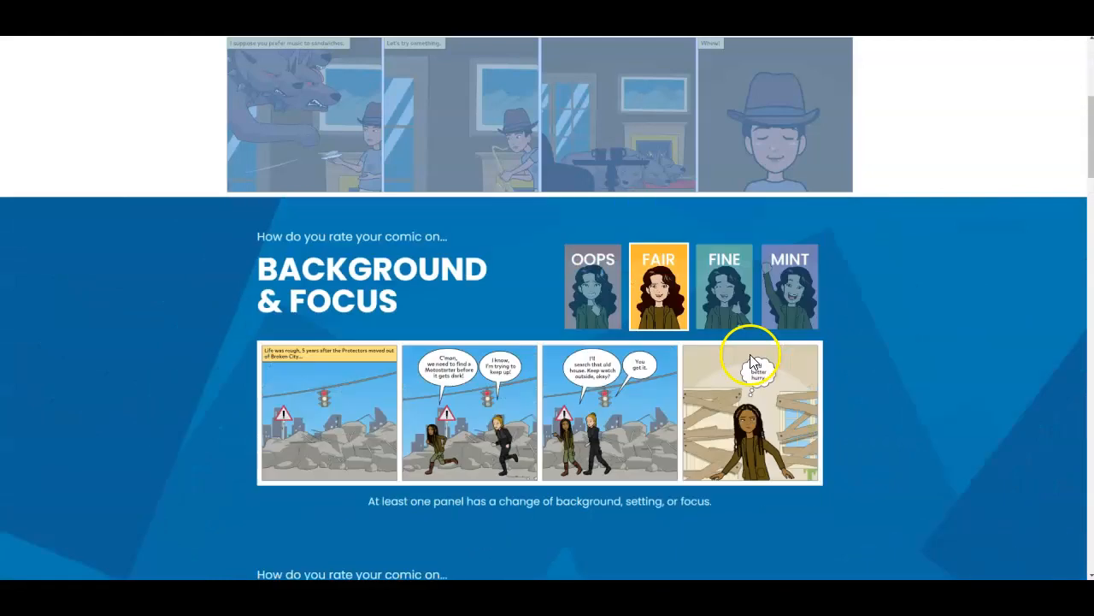
scroll(750, 356, "up", 1)
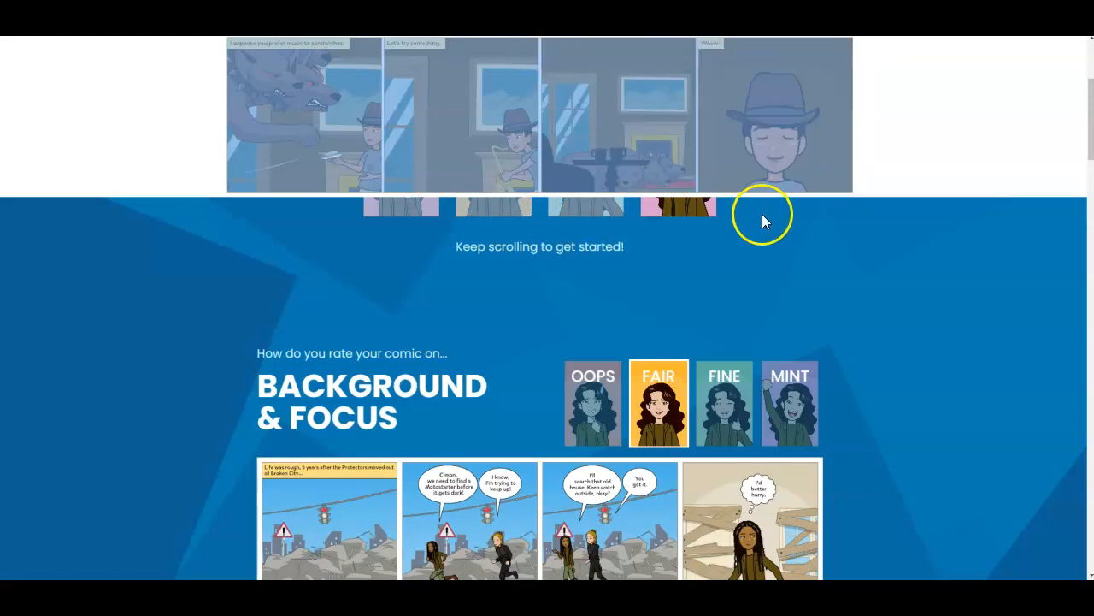
scroll(539, 258, "down", 3)
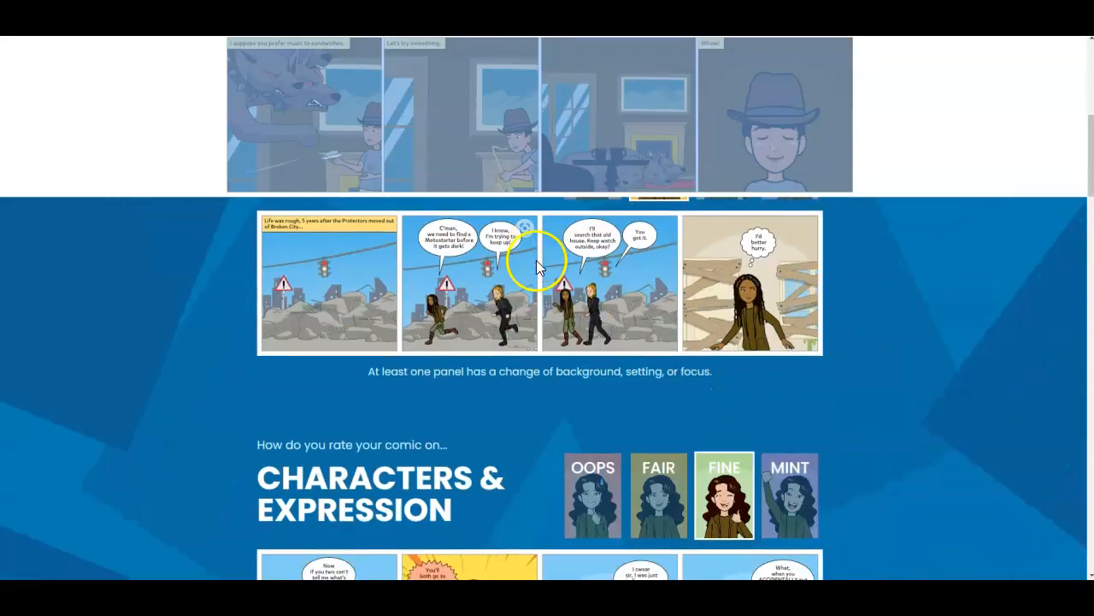
scroll(479, 257, "up", 2)
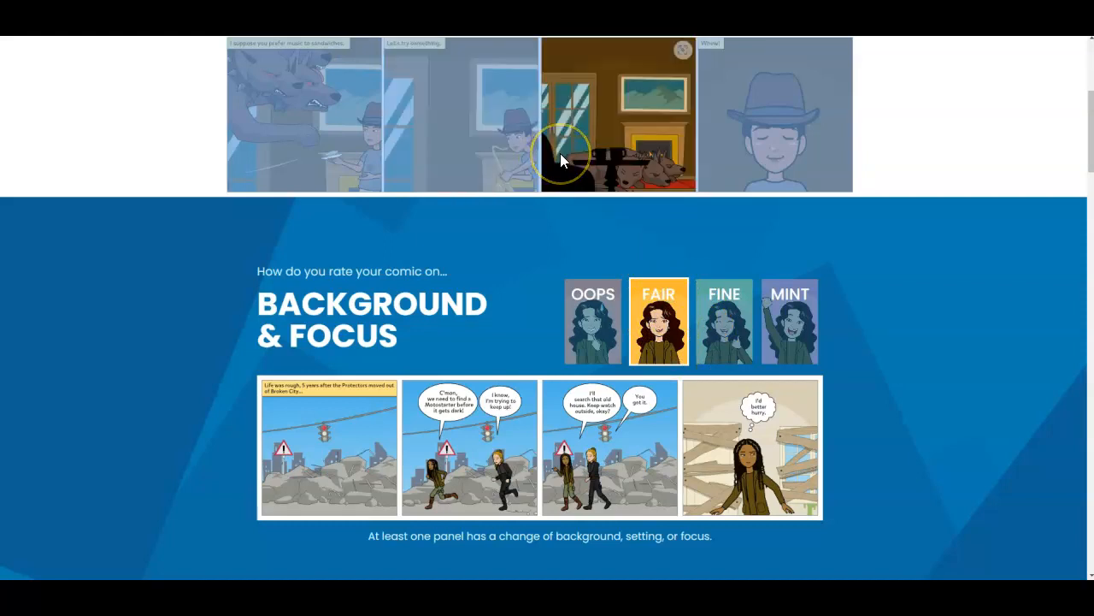
left_click(432, 158)
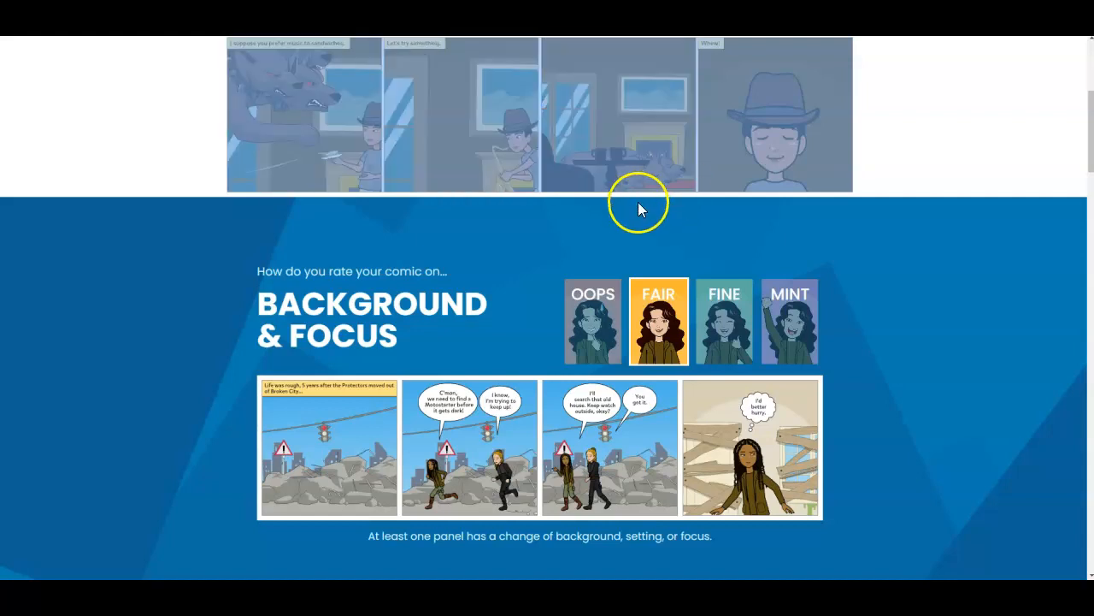
scroll(632, 205, "down", 5)
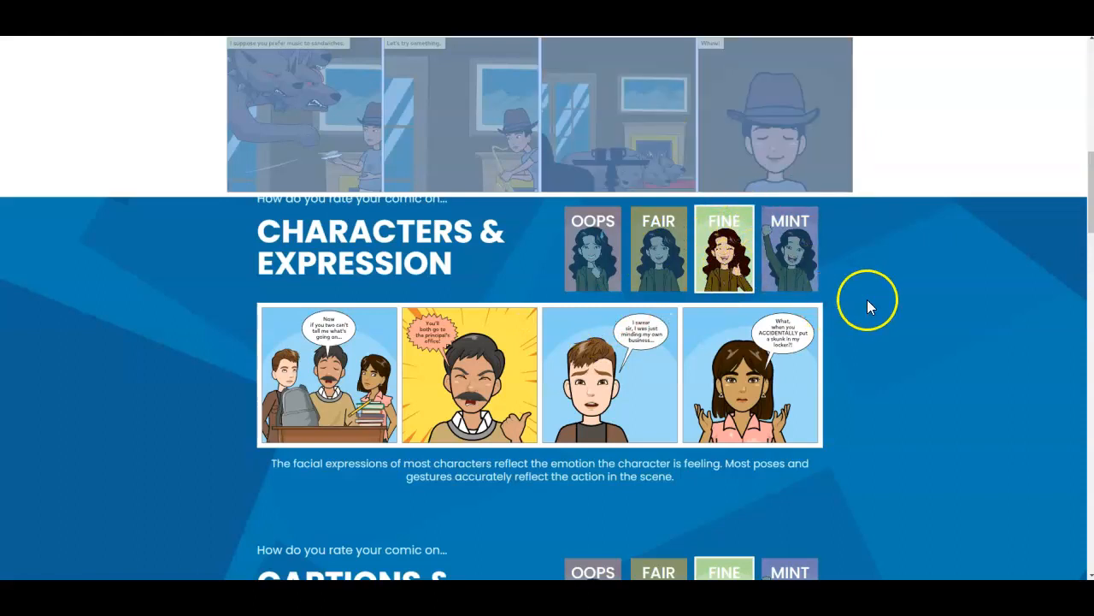
scroll(867, 300, "down", 3)
scroll(428, 316, "down", 2)
scroll(300, 291, "up", 1)
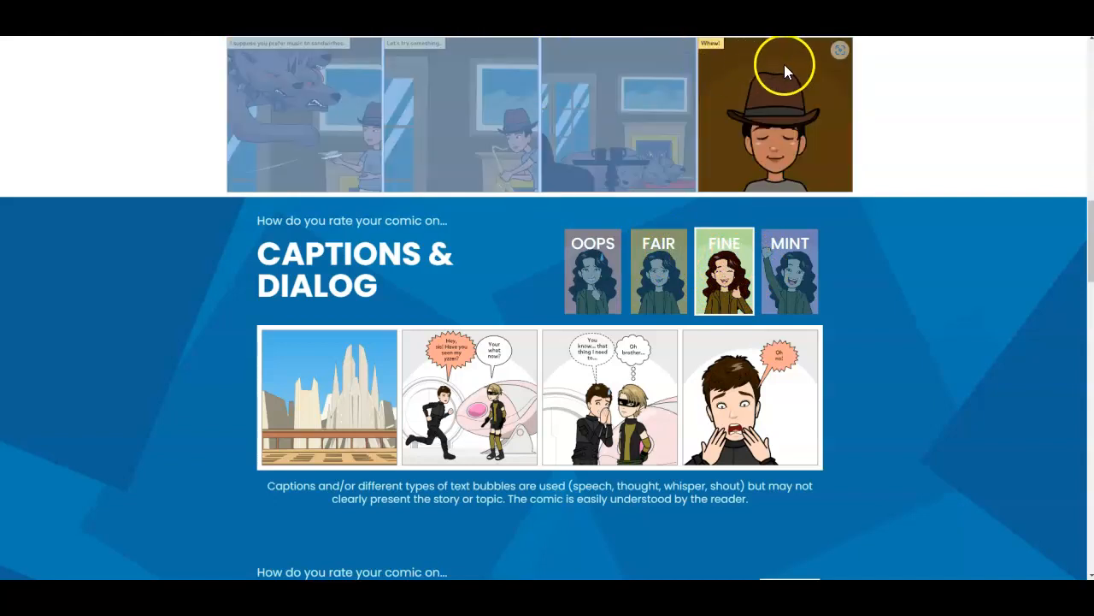
- Review the rubric's Spelling & Grammar, Theme, and Sharing criteria for the student's comic
scroll(711, 295, "down", 7)
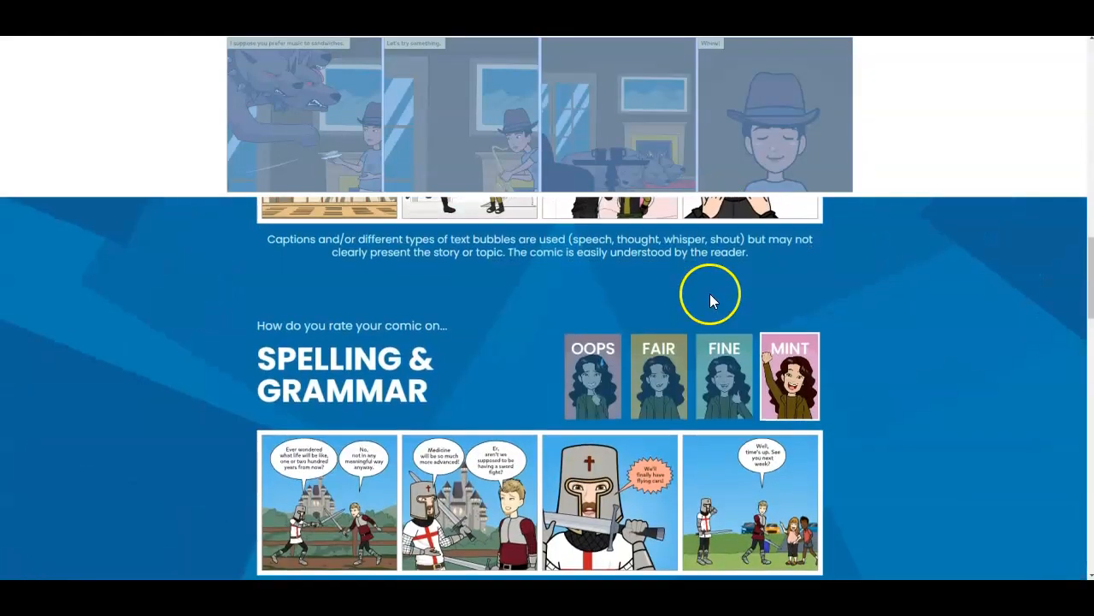
scroll(537, 368, "up", 3)
scroll(739, 227, "down", 1)
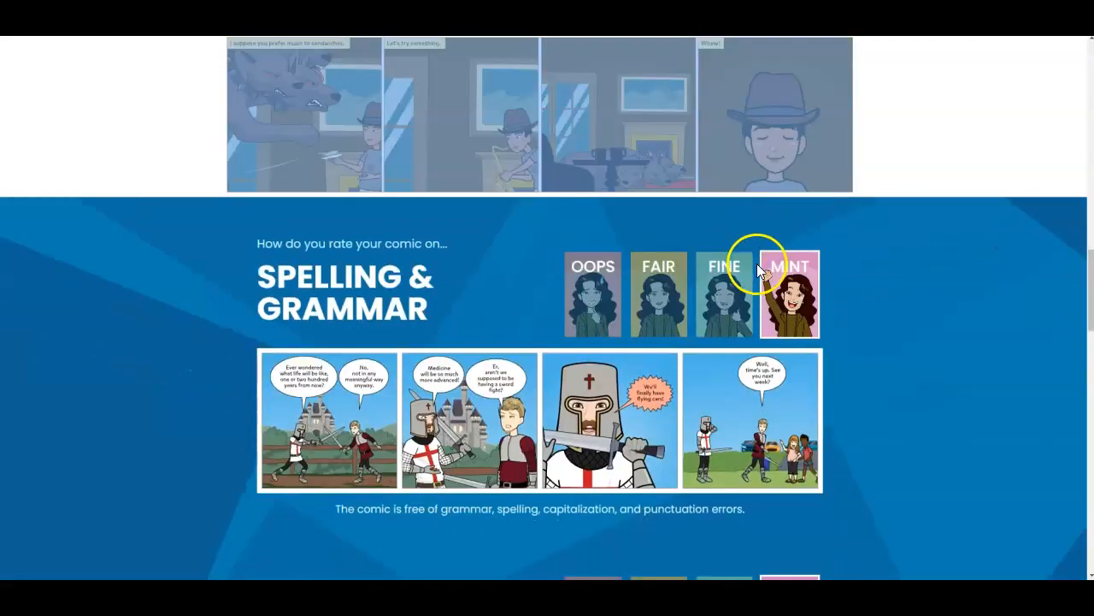
scroll(904, 327, "down", 3)
scroll(647, 345, "down", 1)
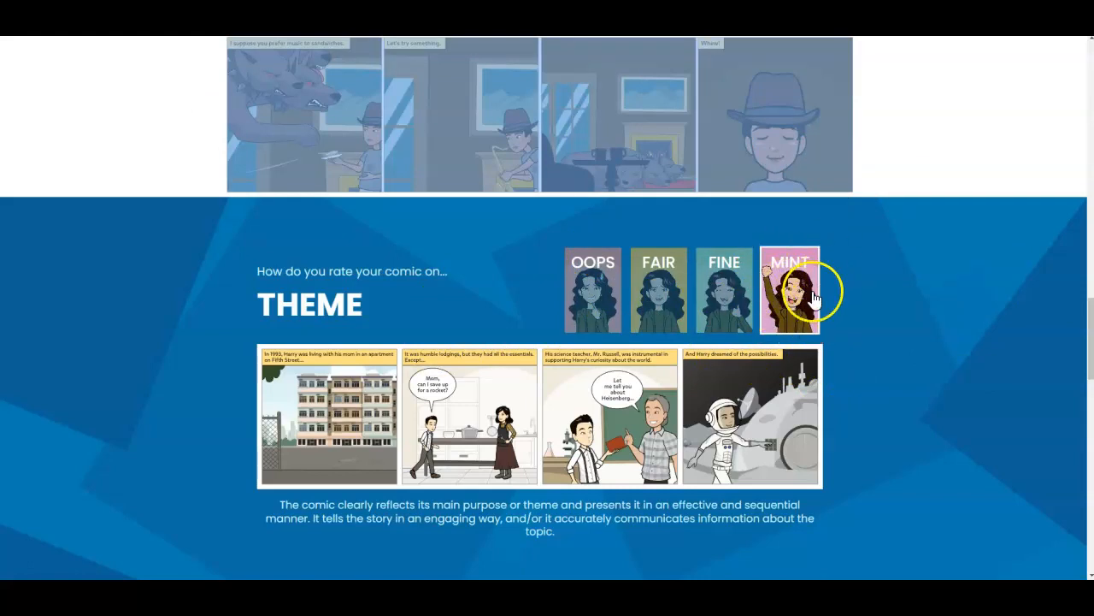
scroll(513, 229, "down", 2)
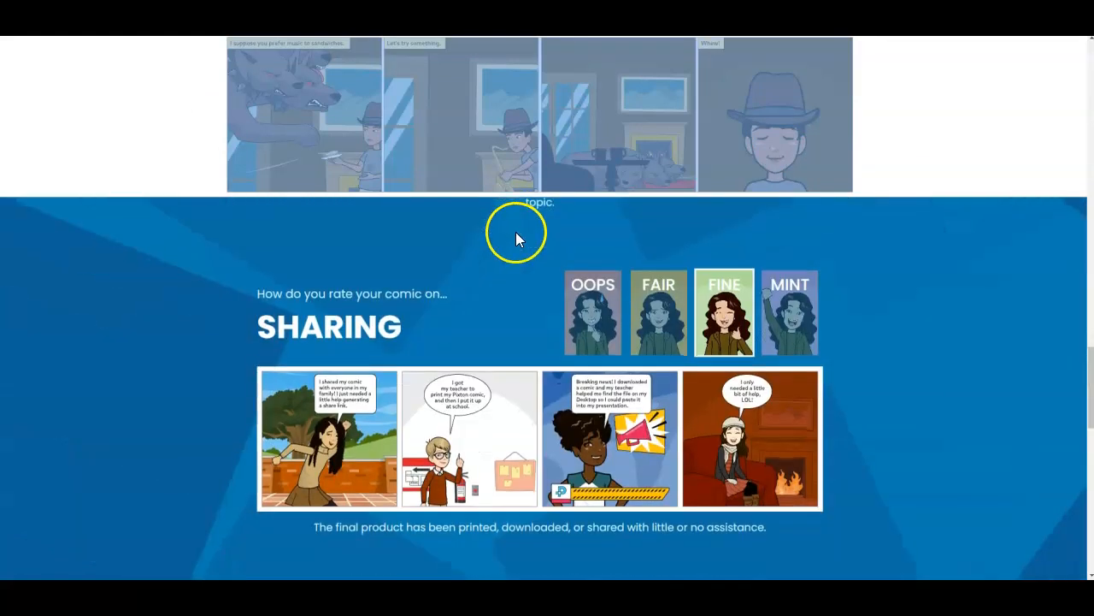
scroll(416, 313, "down", 3)
scroll(478, 218, "up", 1)
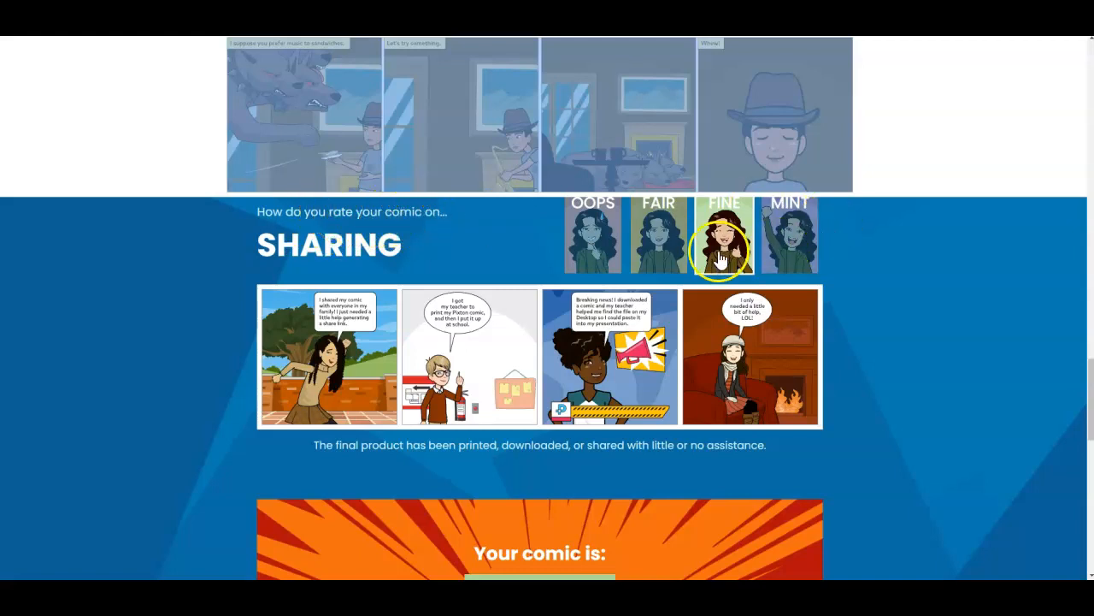
- Review the comic's overall rating and the completed rubric table, and return to the student's "HP example" comic
scroll(930, 325, "down", 3)
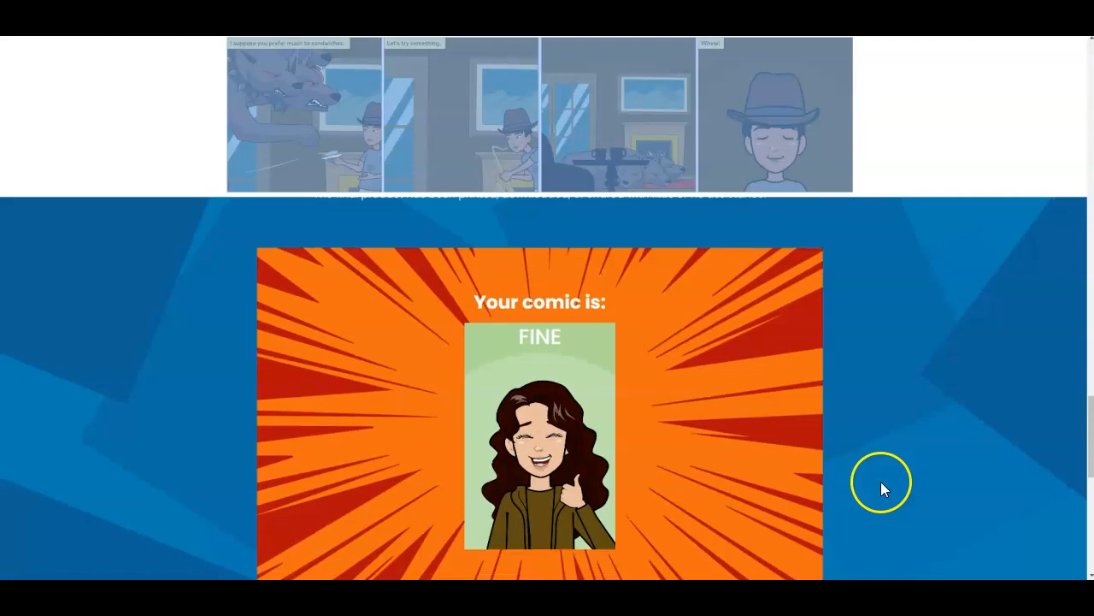
scroll(877, 480, "down", 5)
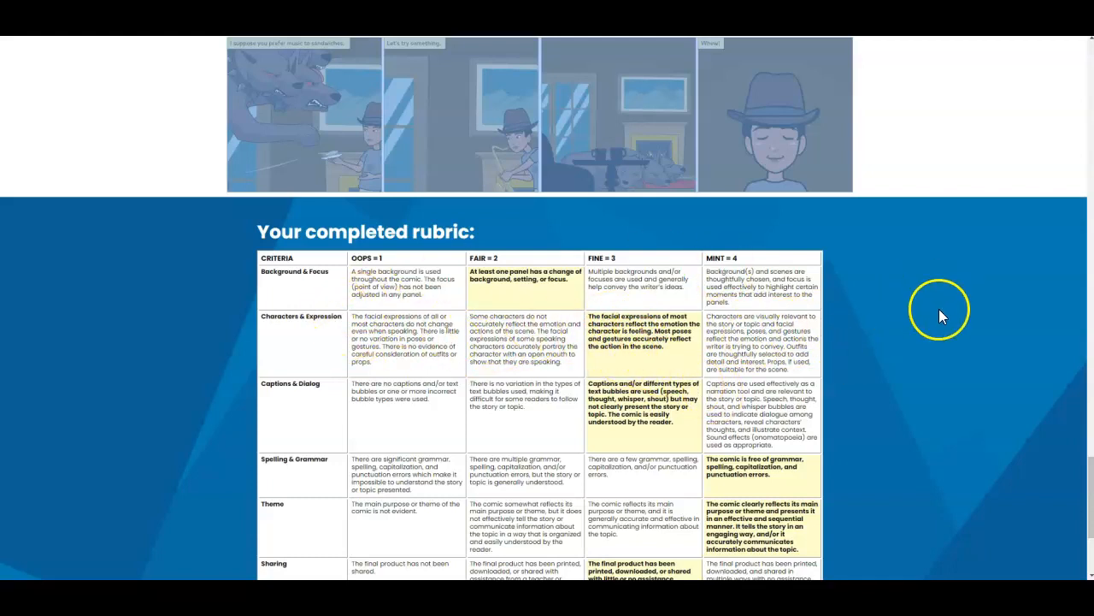
scroll(939, 308, "down", 4)
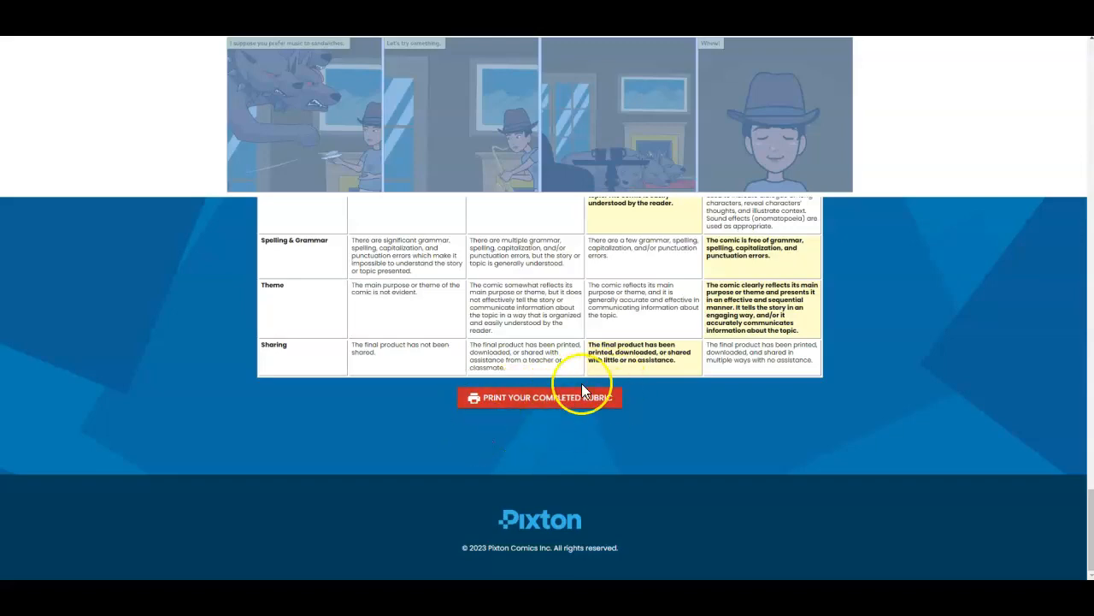
scroll(657, 289, "up", 5)
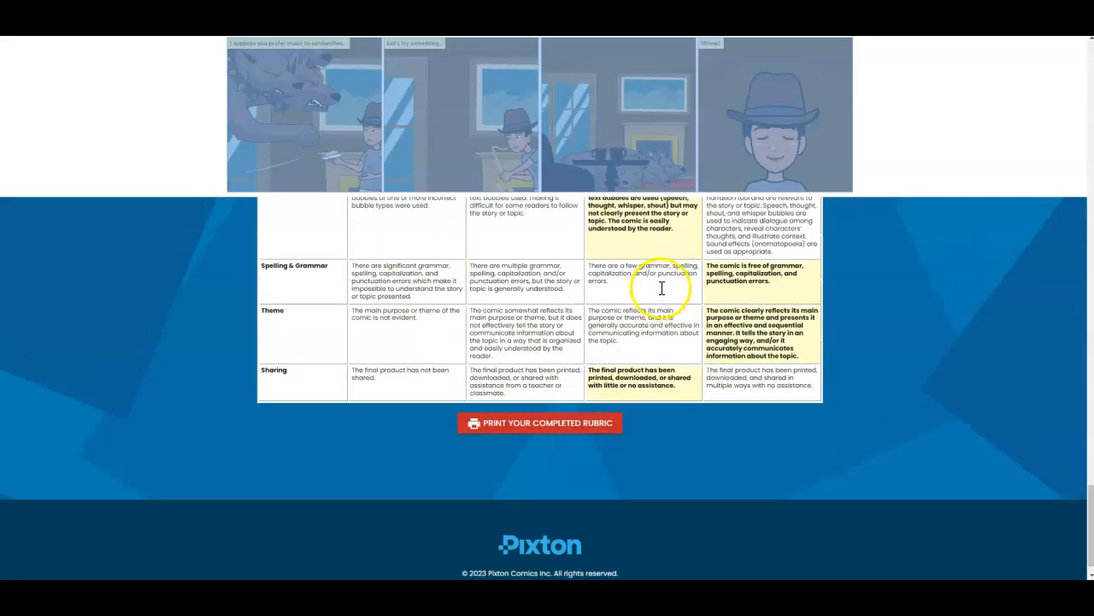
scroll(654, 293, "up", 15)
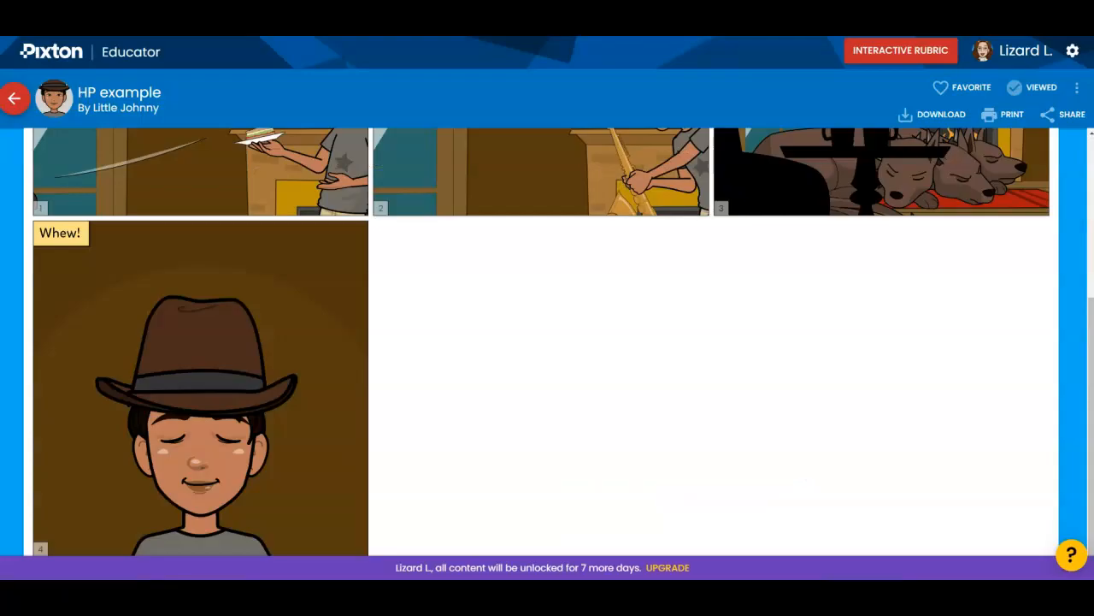
- Return to the educator home page and look through the Resources, My Classrooms, My Comics and My Characters sections
scroll(684, 286, "up", 3)
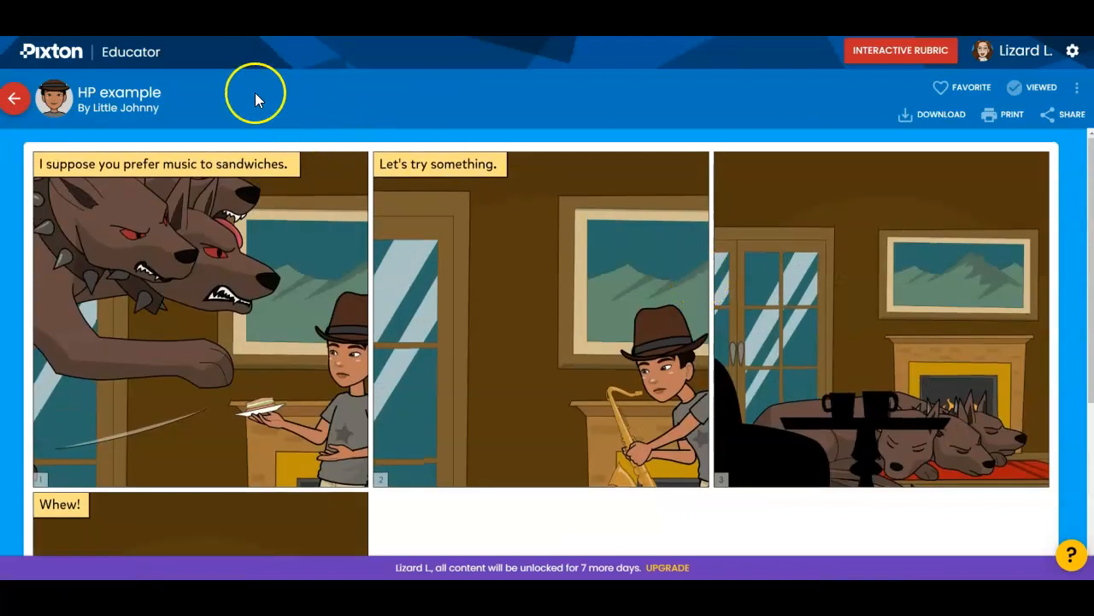
left_click(51, 57)
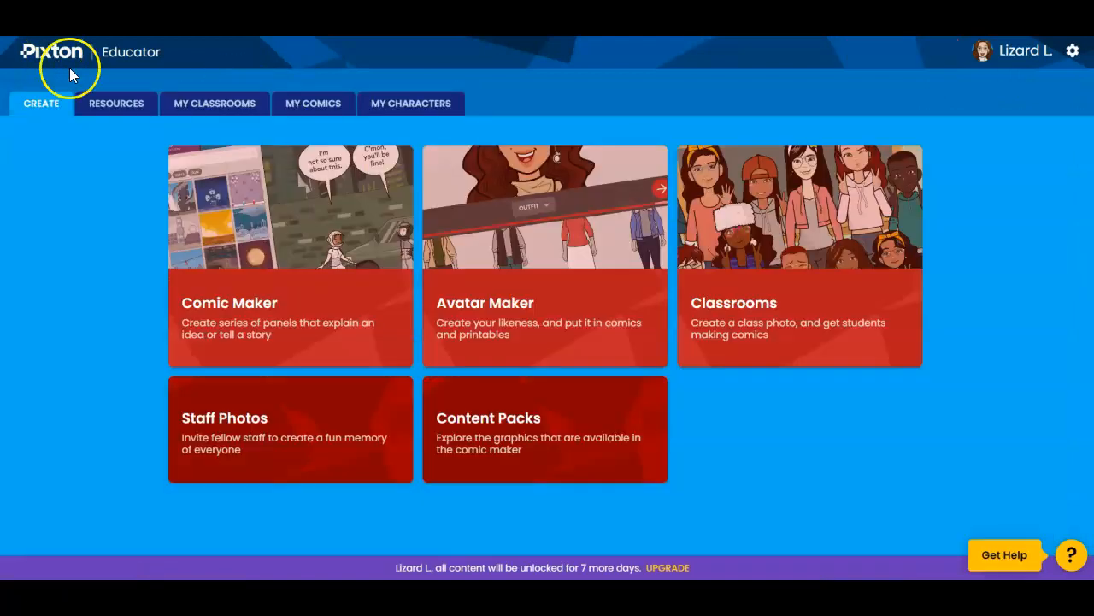
left_click(108, 107)
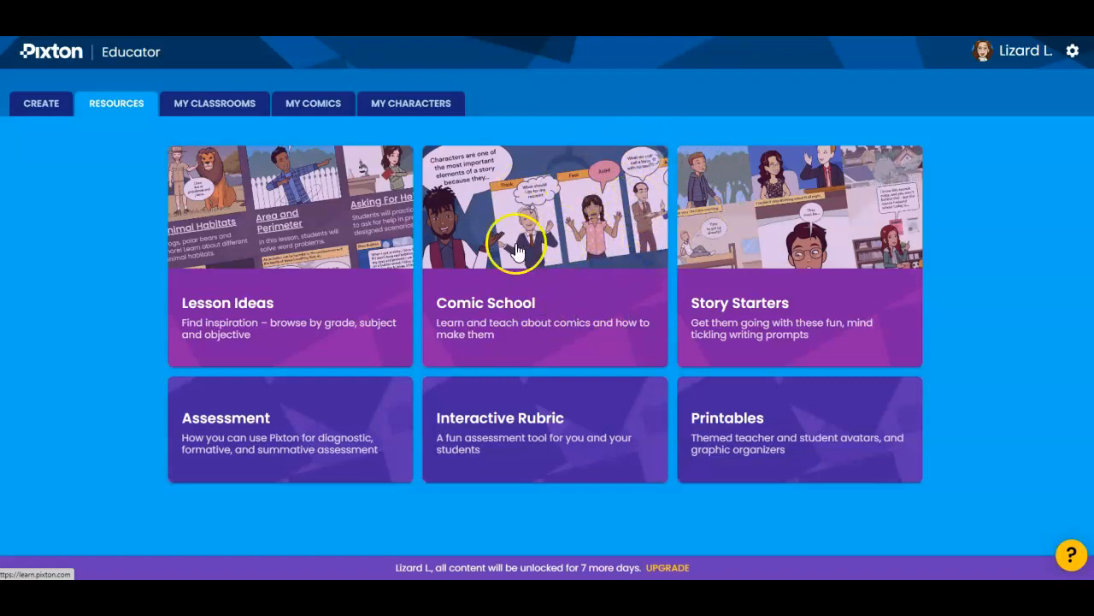
left_click(218, 115)
left_click(333, 107)
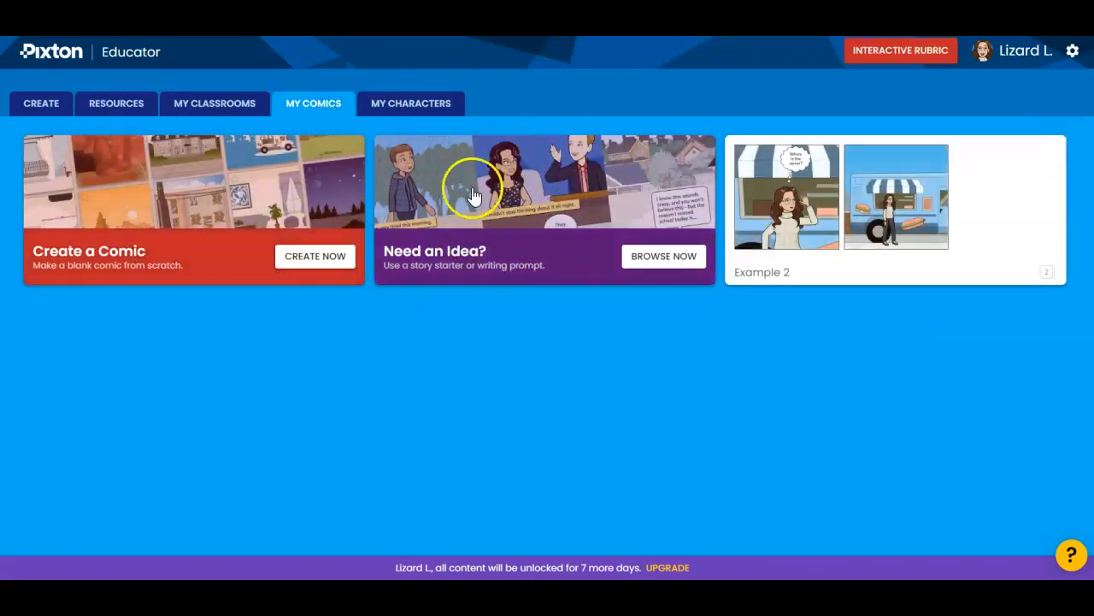
left_click(395, 114)
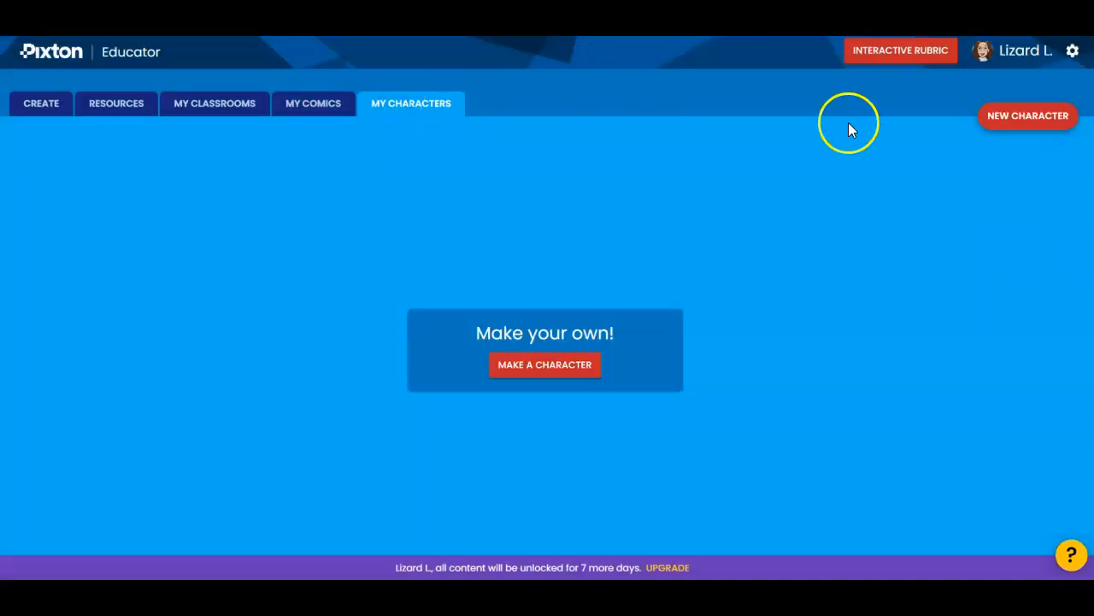